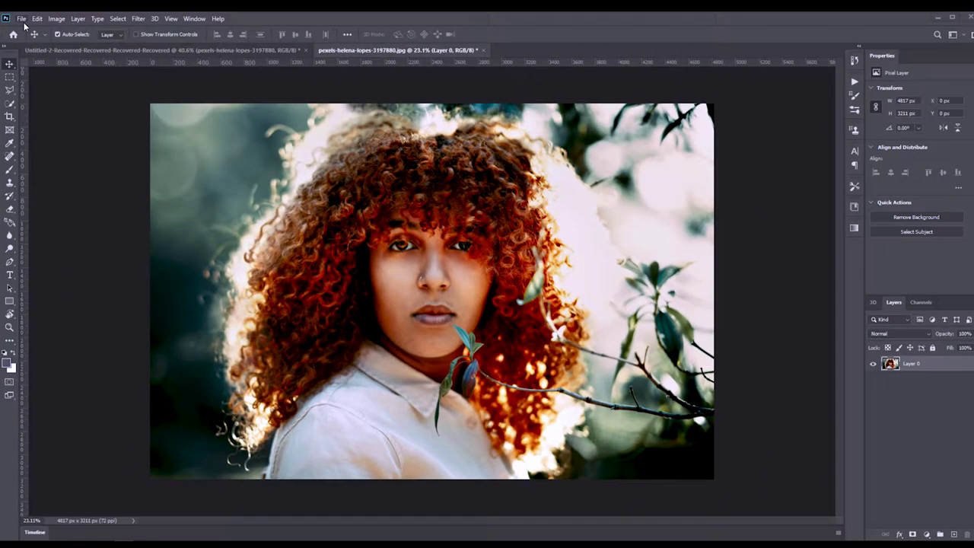
pyautogui.click(27, 7)
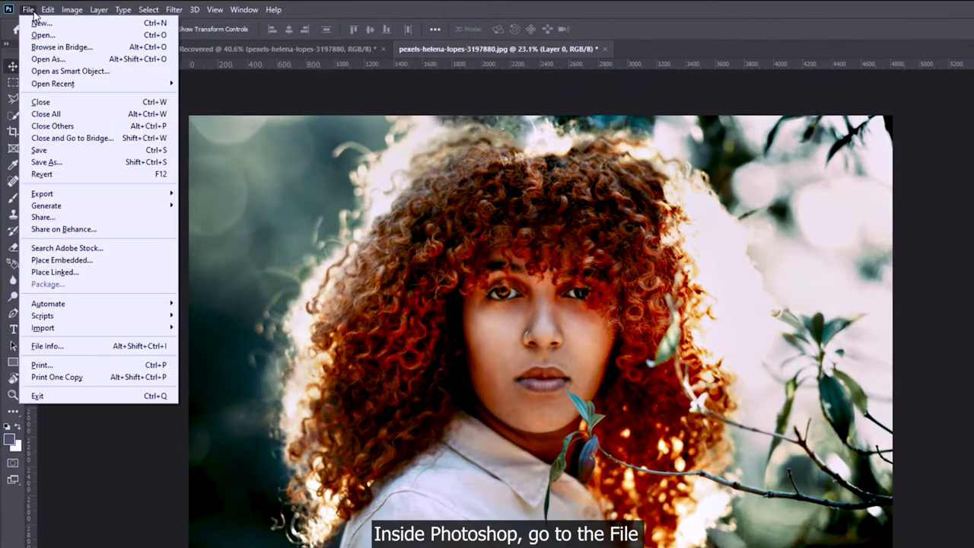
pyautogui.click(39, 35)
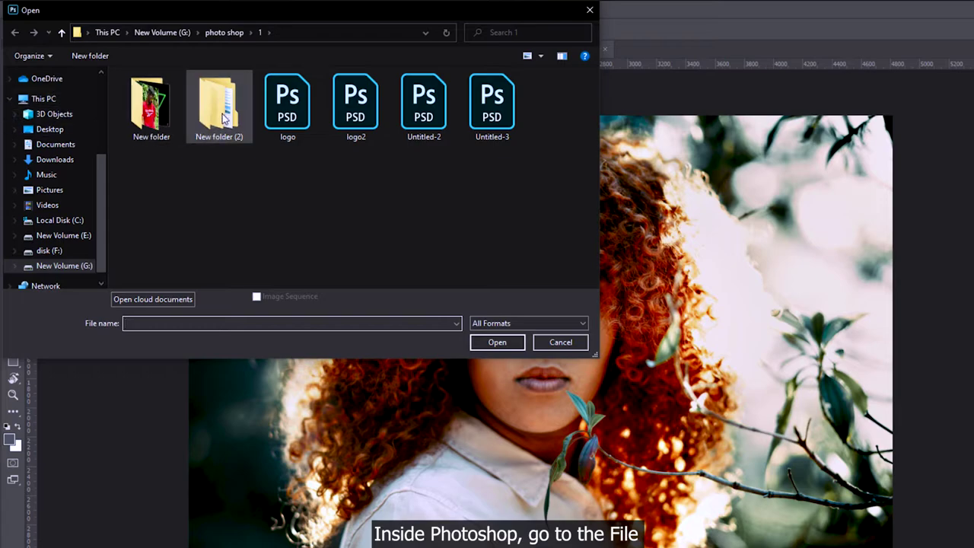
pyautogui.doubleClick(222, 116)
pyautogui.moveTo(190, 126); pyautogui.dragTo(189, 73)
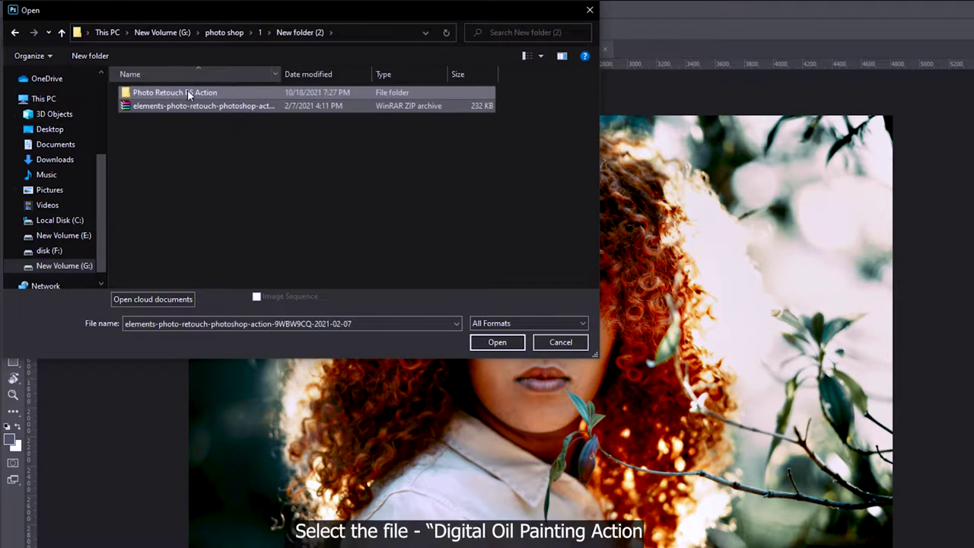
pyautogui.doubleClick(188, 92)
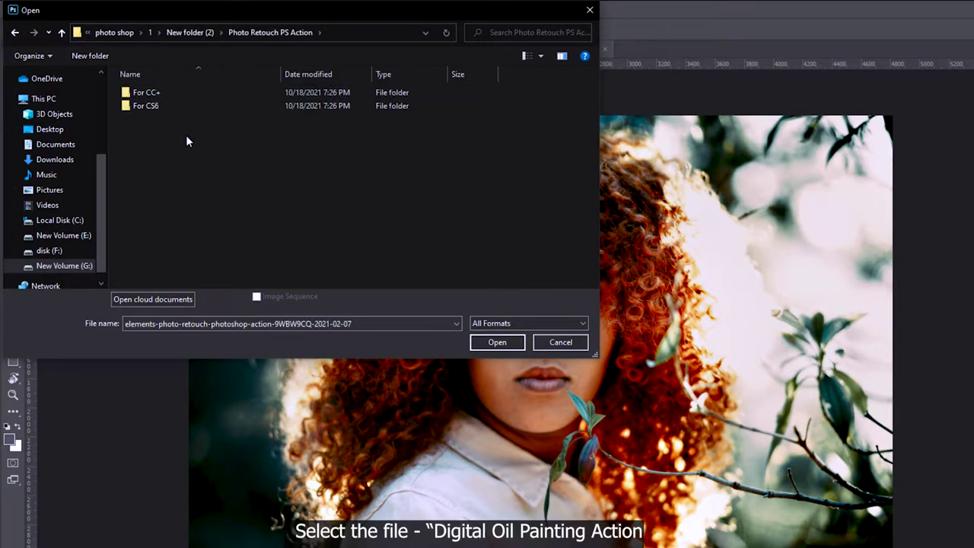
pyautogui.doubleClick(180, 97)
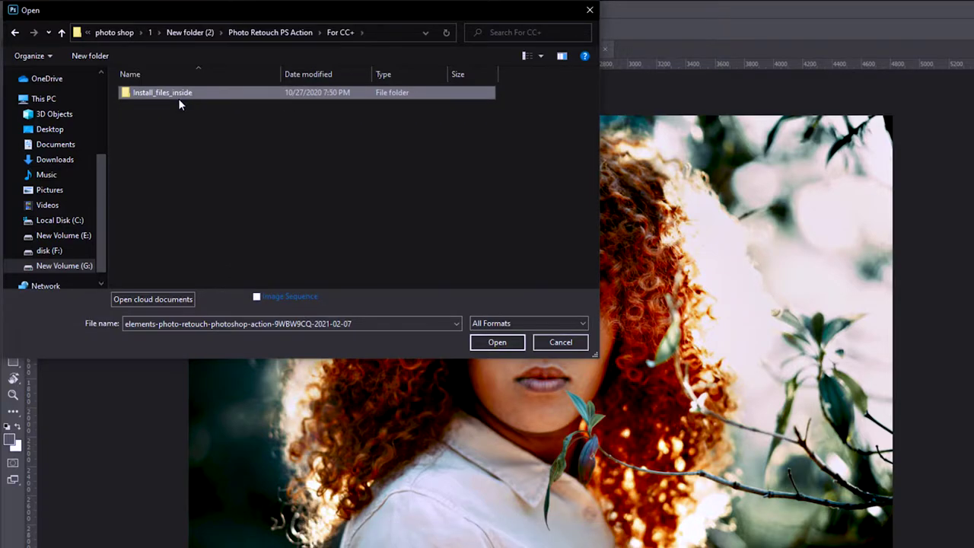
pyautogui.doubleClick(179, 99)
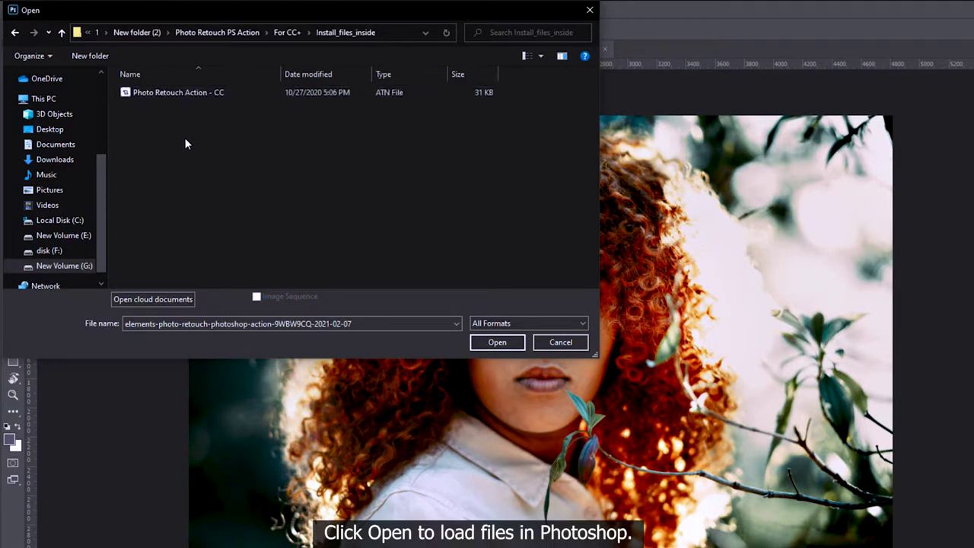
pyautogui.press('BackSpace')
pyautogui.press('BackSpace')
pyautogui.doubleClick(161, 105)
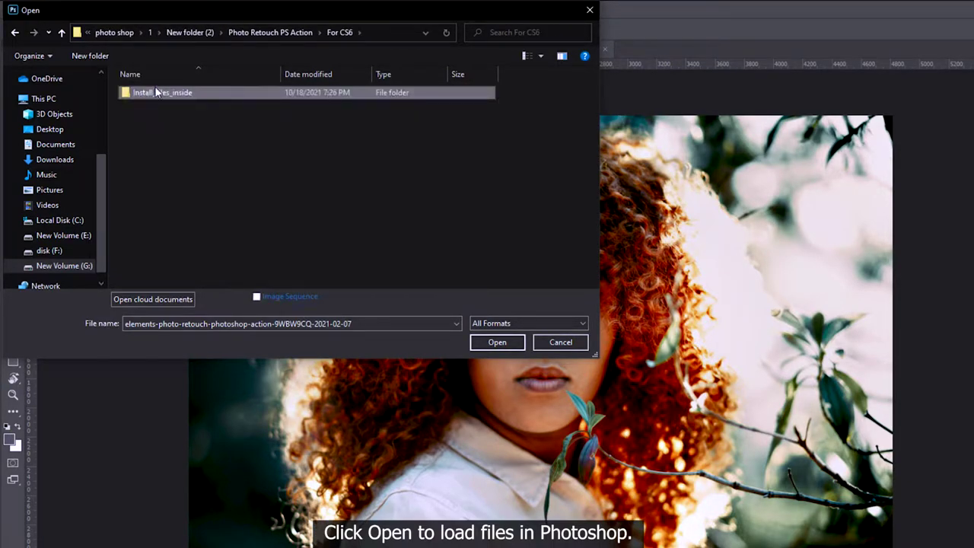
pyautogui.doubleClick(155, 92)
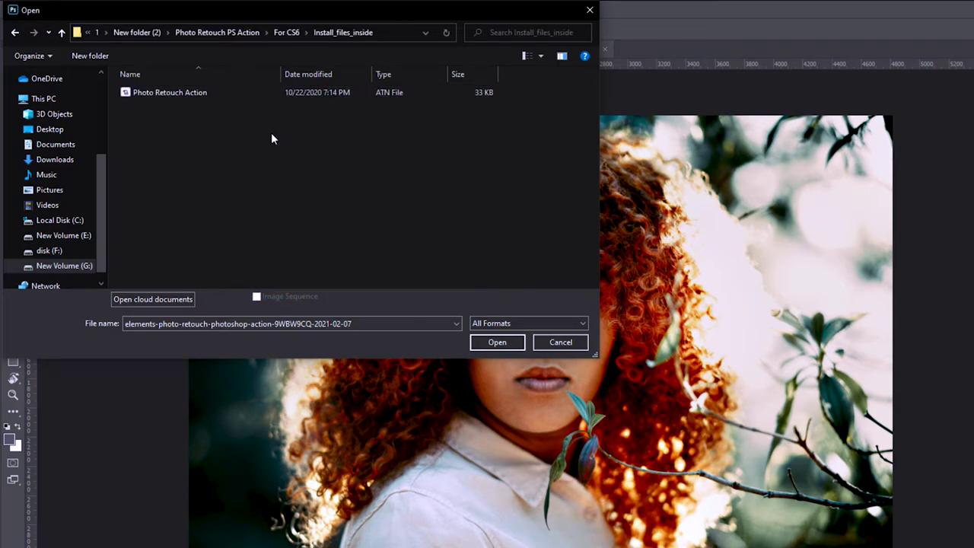
pyautogui.click(561, 342)
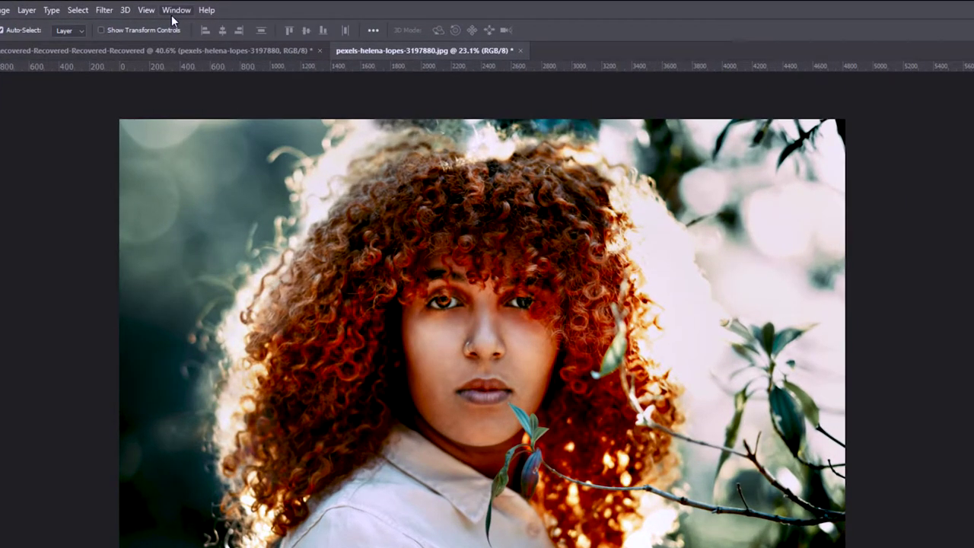
# Show the Actions panel with the Photo Retouch Effect set expanded, and play its [MAIN] action on Layer 0
pyautogui.click(191, 19)
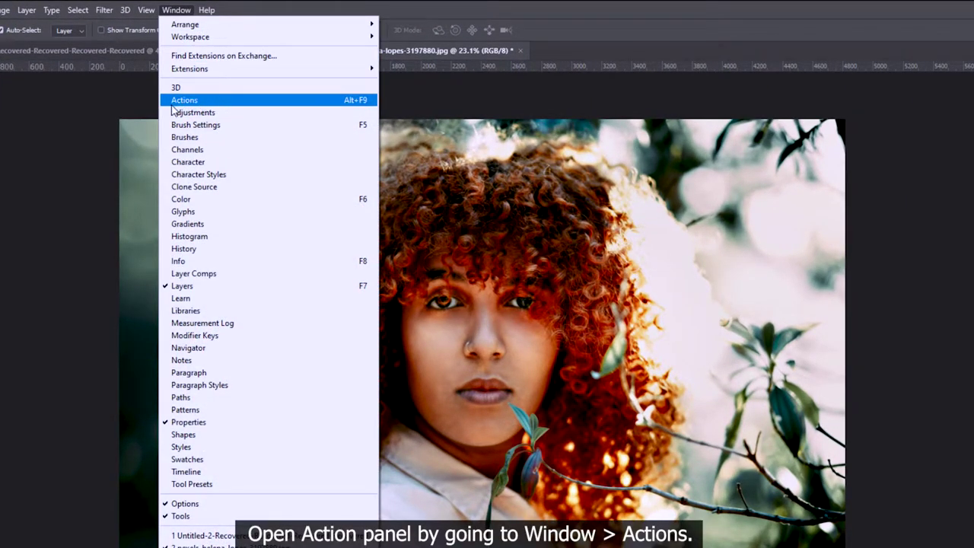
pyautogui.click(185, 100)
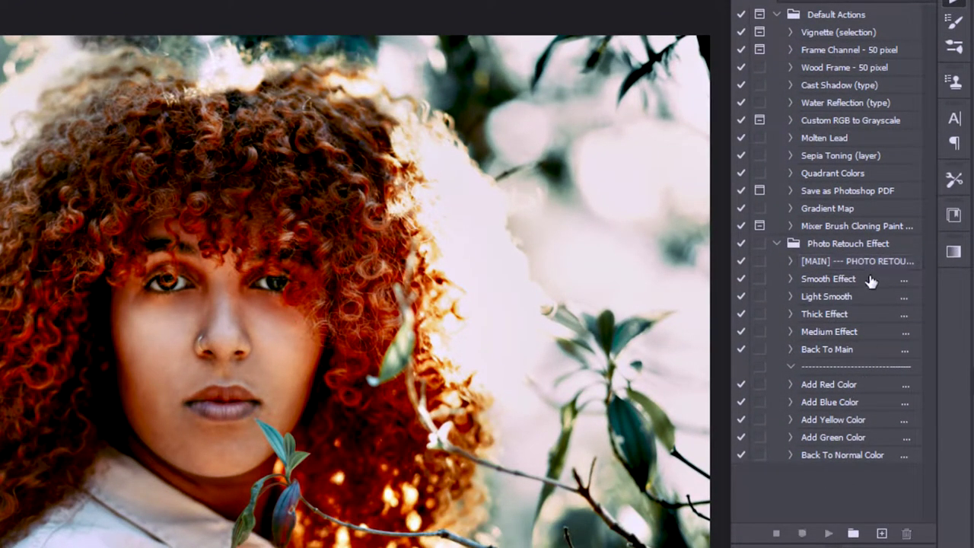
pyautogui.click(776, 243)
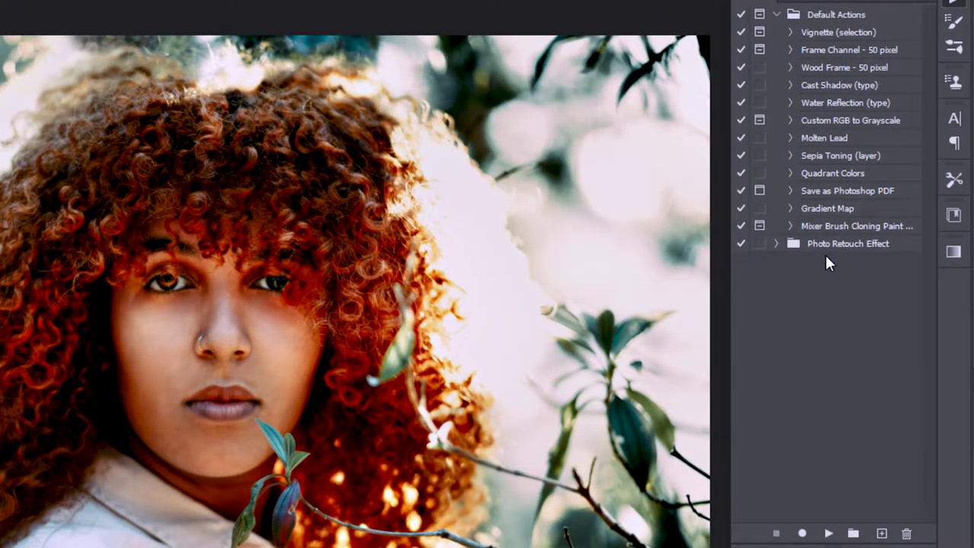
pyautogui.doubleClick(828, 244)
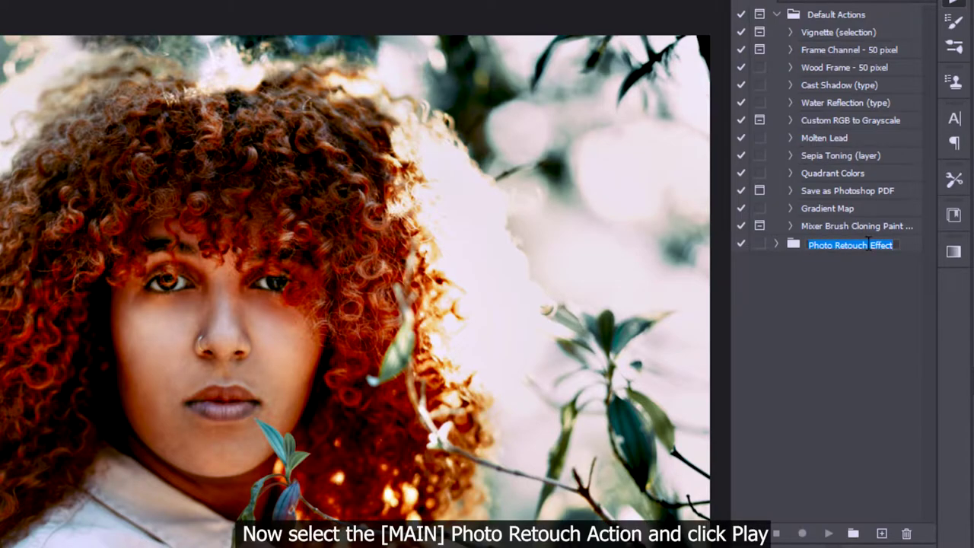
pyautogui.click(776, 245)
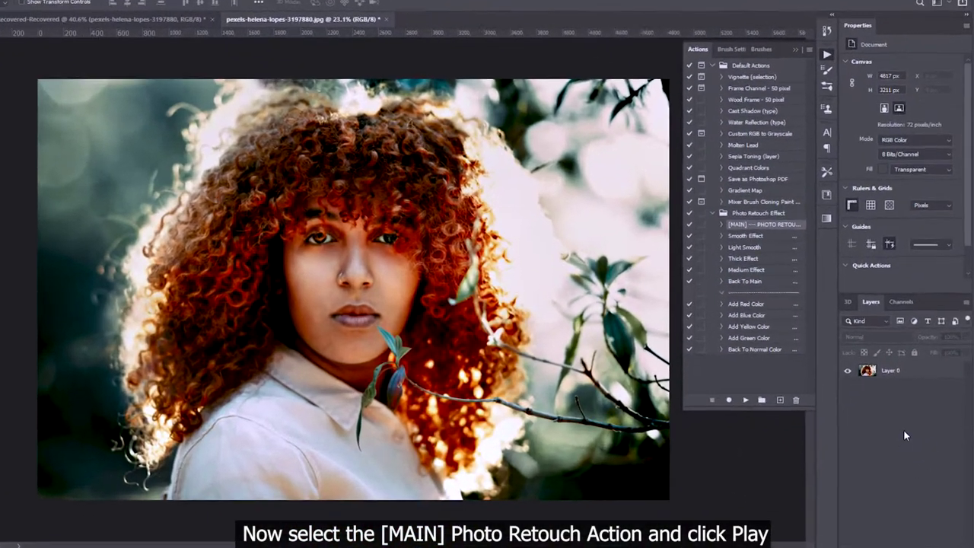
pyautogui.click(890, 371)
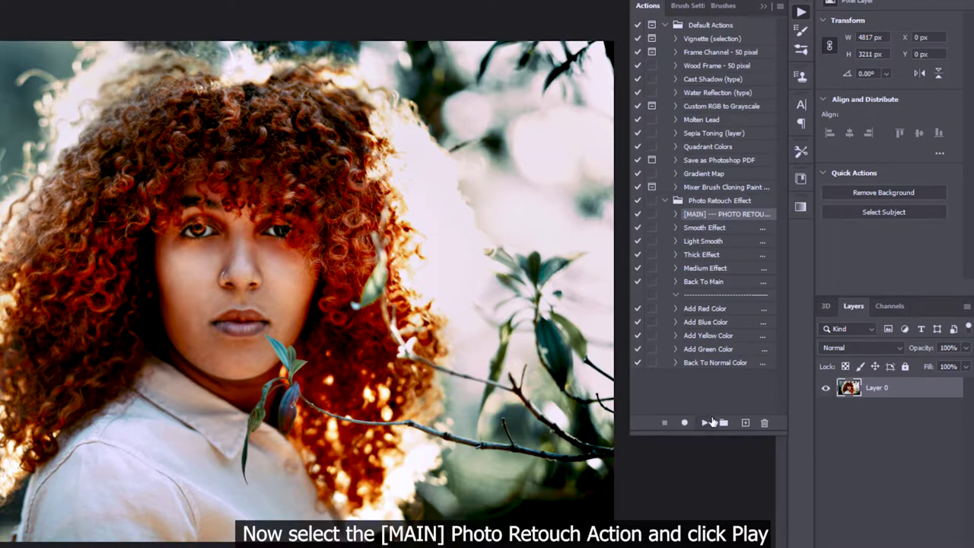
pyautogui.click(705, 422)
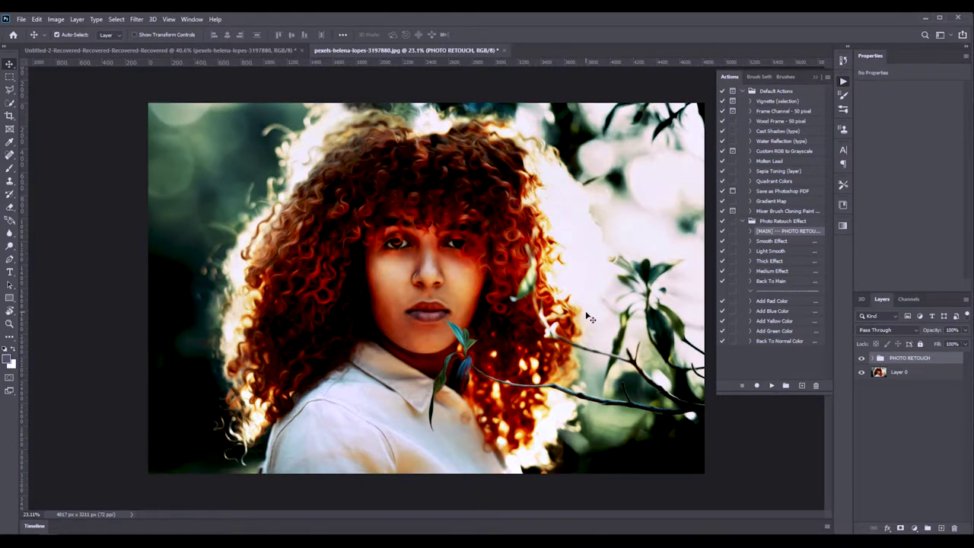
# Zoom in and pan toward the chin and collar to inspect the oil-painted portrait, then zoom out
pyautogui.scroll(3, 449, 307)
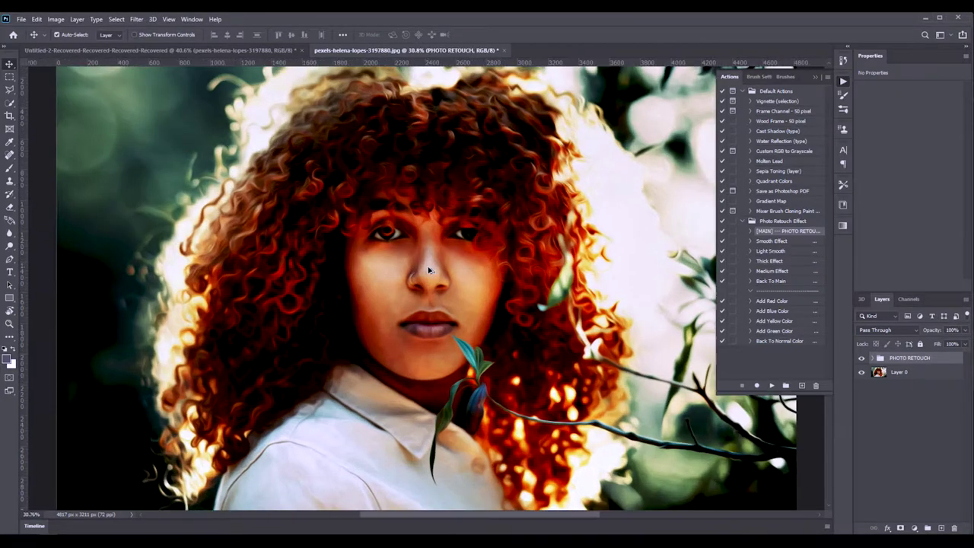
pyautogui.scroll(-1, 441, 289)
pyautogui.scroll(3, 433, 278)
pyautogui.scroll(2, 430, 268)
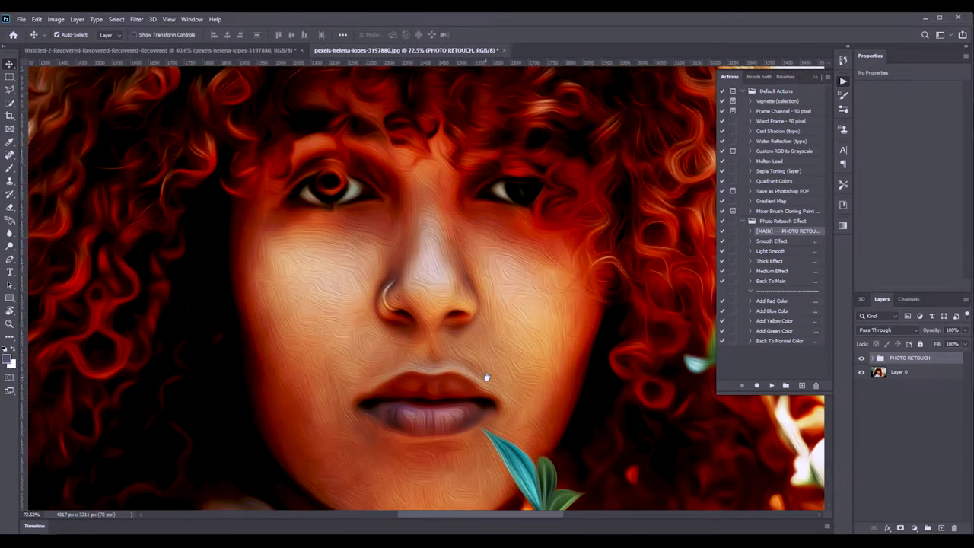
pyautogui.moveTo(487, 376)
pyautogui.mouseDown()
pyautogui.moveTo(483, 217)
pyautogui.moveTo(235, 254)
pyautogui.moveTo(313, 434)
pyautogui.mouseUp()
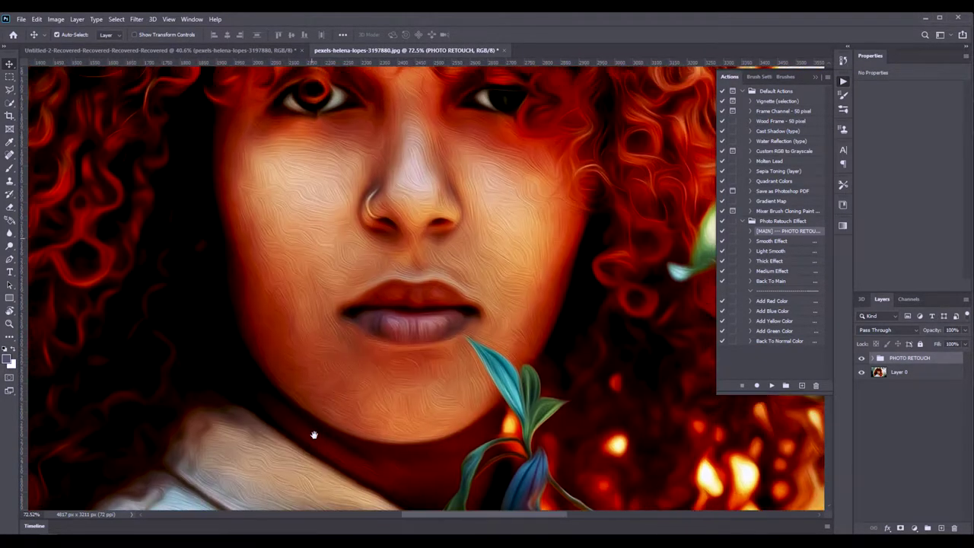
pyautogui.scroll(-1, 465, 348)
pyautogui.scroll(-2, 461, 350)
pyautogui.scroll(-2, 448, 351)
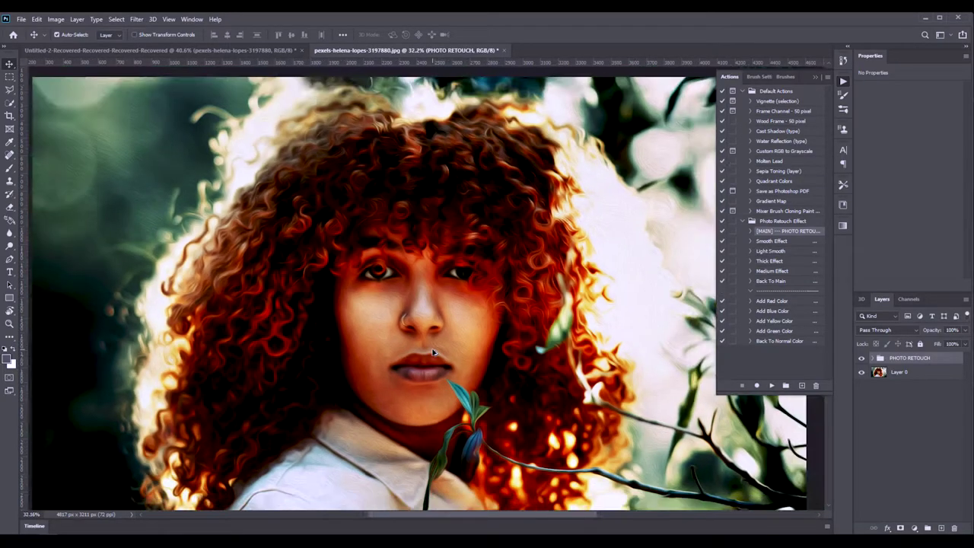
pyautogui.scroll(-1, 441, 357)
pyautogui.scroll(-2, 454, 369)
pyautogui.scroll(1, 465, 377)
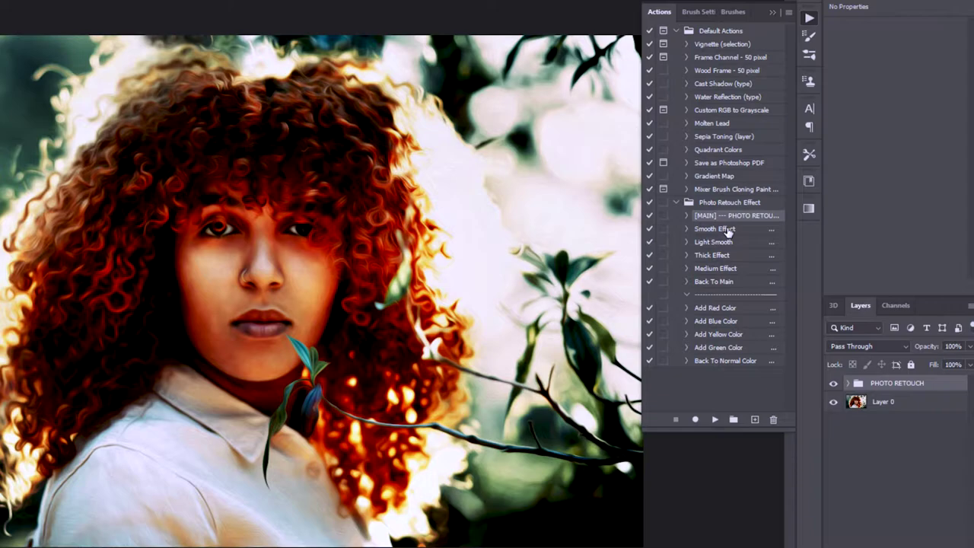
# Apply the Thick Effect oil-paint variation to the portrait
pyautogui.click(726, 229)
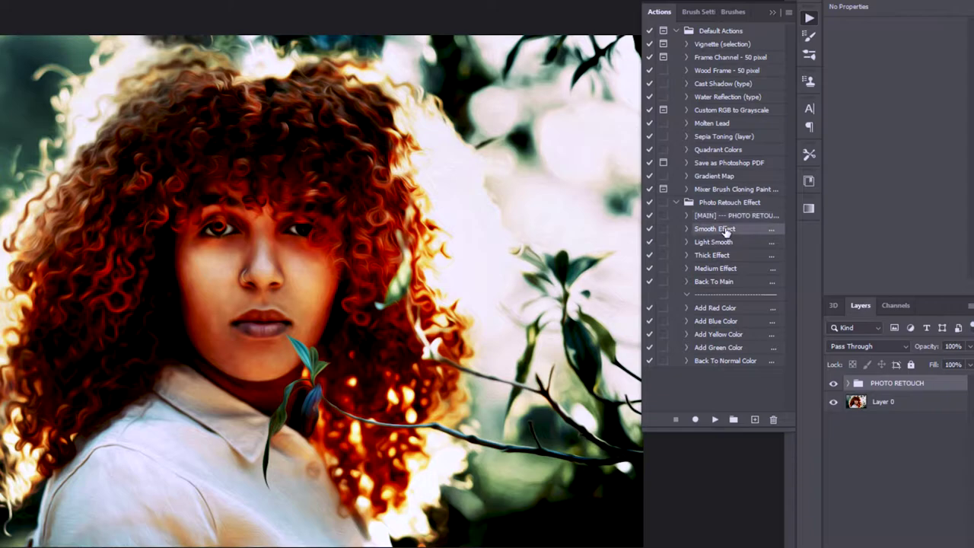
pyautogui.click(720, 243)
pyautogui.click(718, 257)
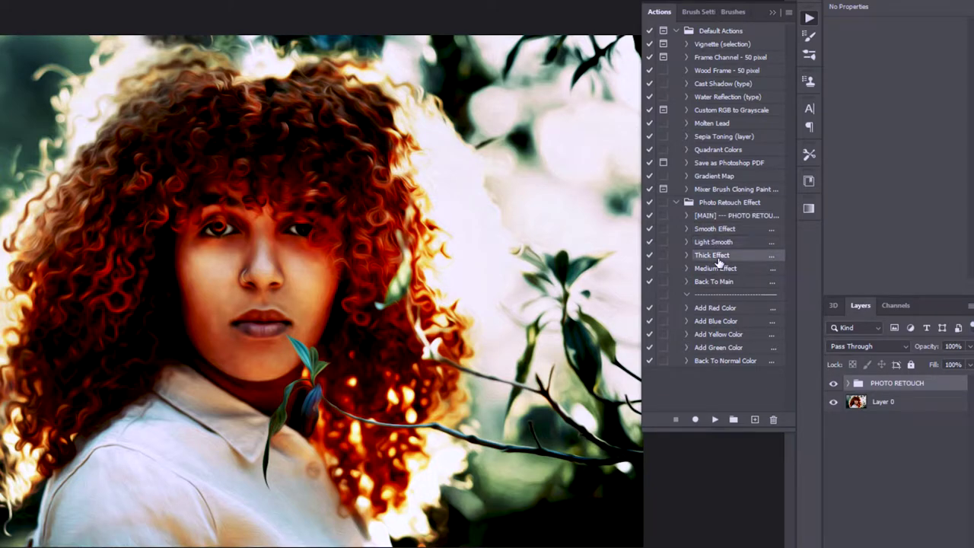
pyautogui.click(714, 419)
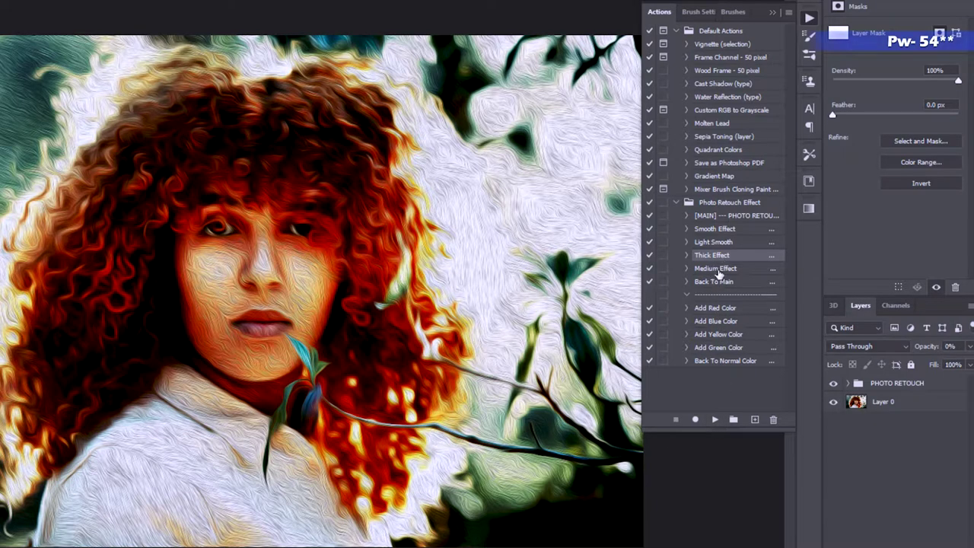
# Apply the Medium Effect variation, then the Light Smooth effect, to the portrait
pyautogui.click(718, 270)
pyautogui.click(714, 419)
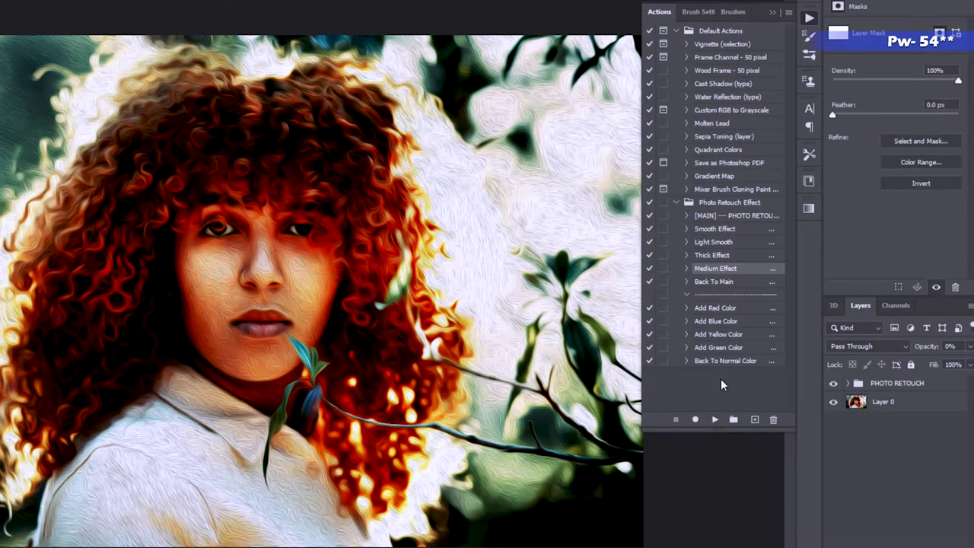
pyautogui.click(720, 231)
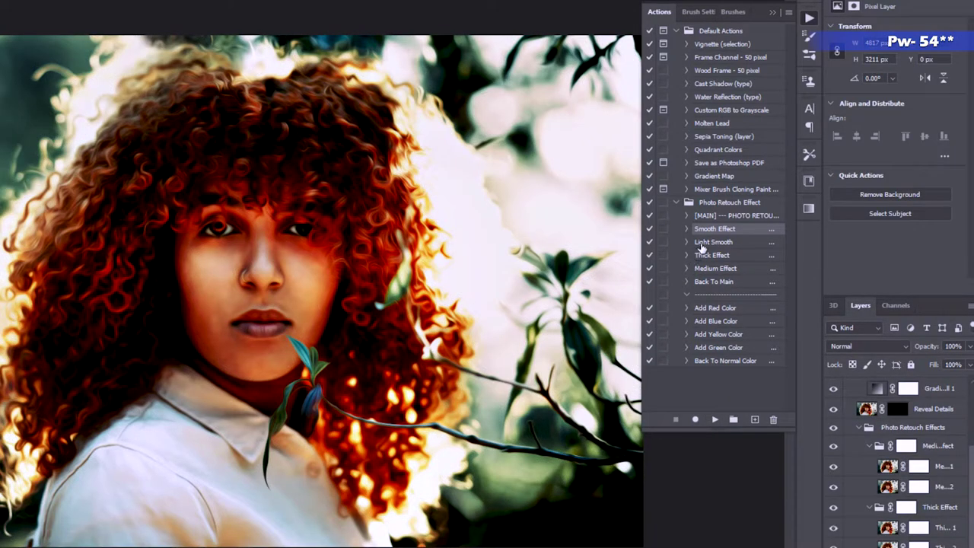
pyautogui.click(701, 243)
pyautogui.click(714, 421)
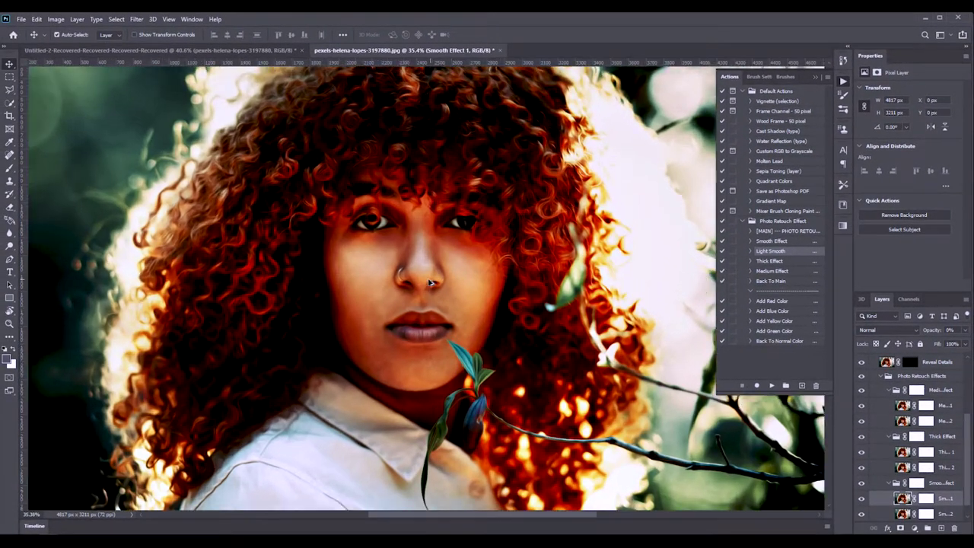
# Inspect the hair, lips and shirt up close, zoom back out to the whole portrait, and collapse the Actions panel
pyautogui.scroll(2, 429, 283)
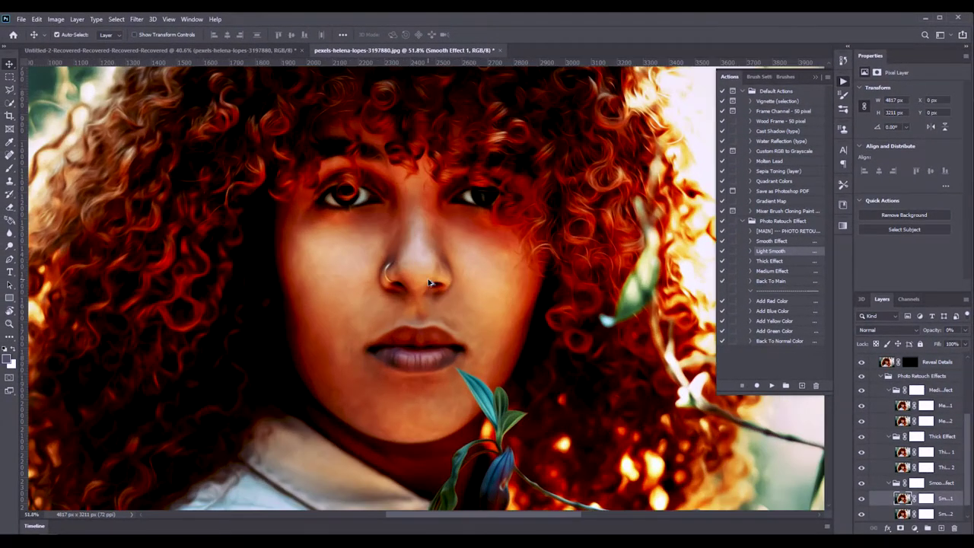
pyautogui.moveTo(425, 229); pyautogui.dragTo(452, 426)
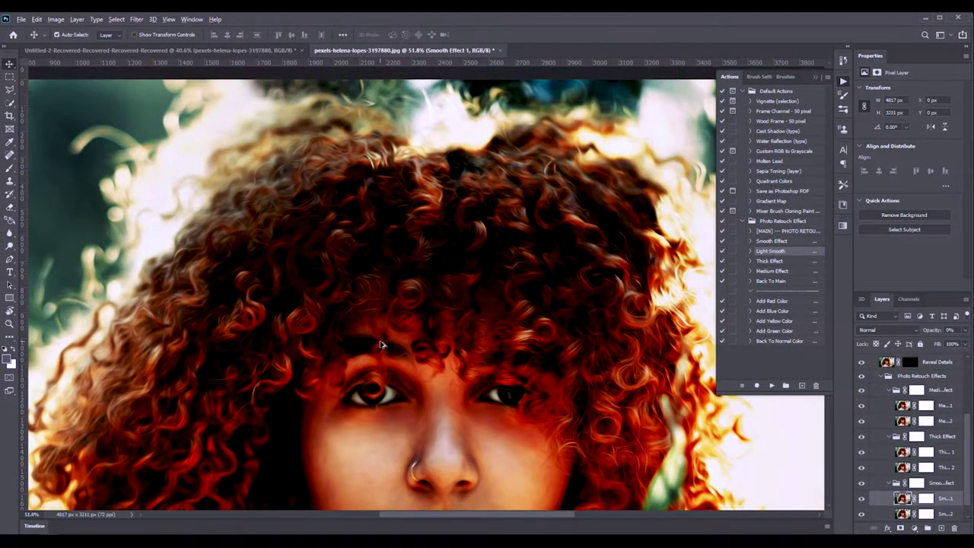
pyautogui.moveTo(382, 317); pyautogui.dragTo(445, 211)
pyautogui.moveTo(435, 437); pyautogui.dragTo(414, 258)
pyautogui.scroll(-1, 414, 258)
pyautogui.scroll(-1, 435, 276)
pyautogui.scroll(-2, 446, 289)
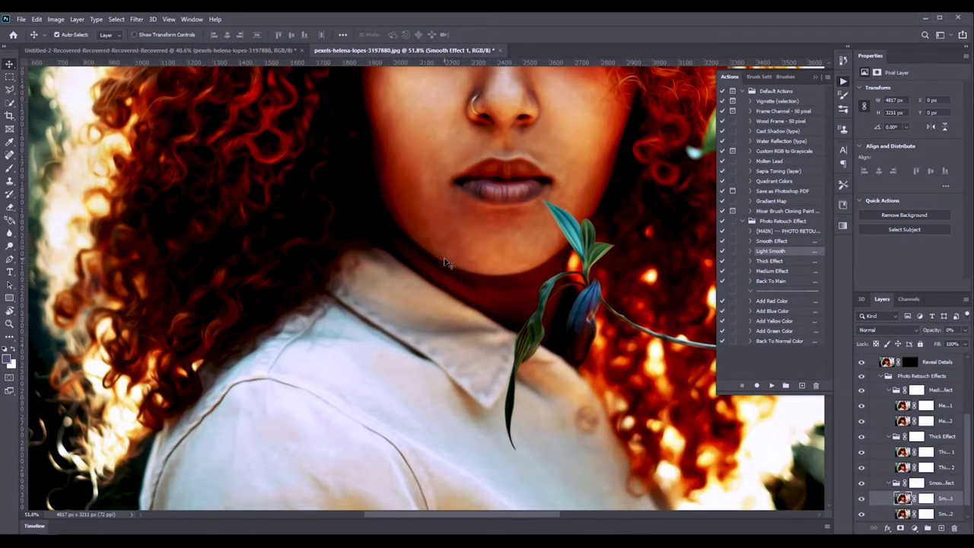
pyautogui.scroll(-1, 535, 290)
pyautogui.scroll(-1, 535, 295)
pyautogui.scroll(-1, 536, 299)
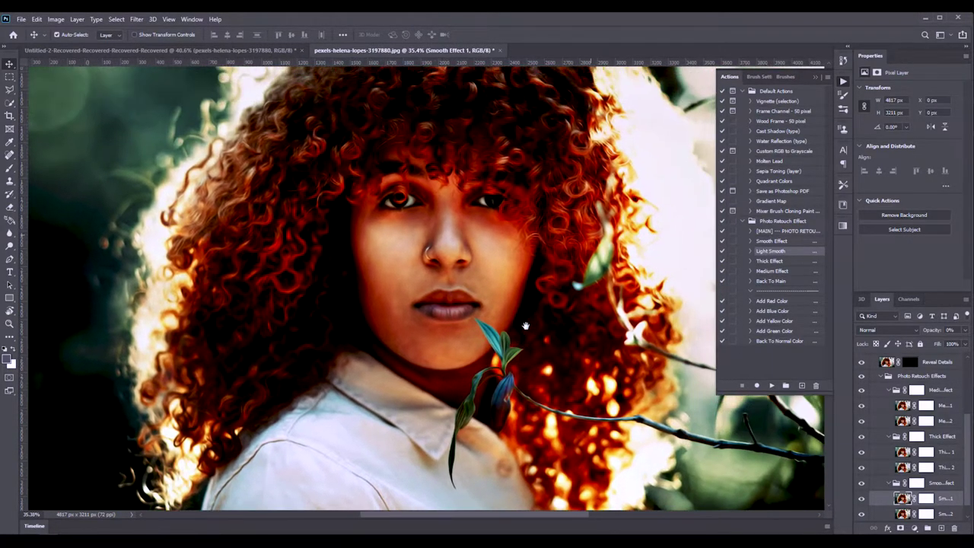
pyautogui.scroll(-1, 629, 278)
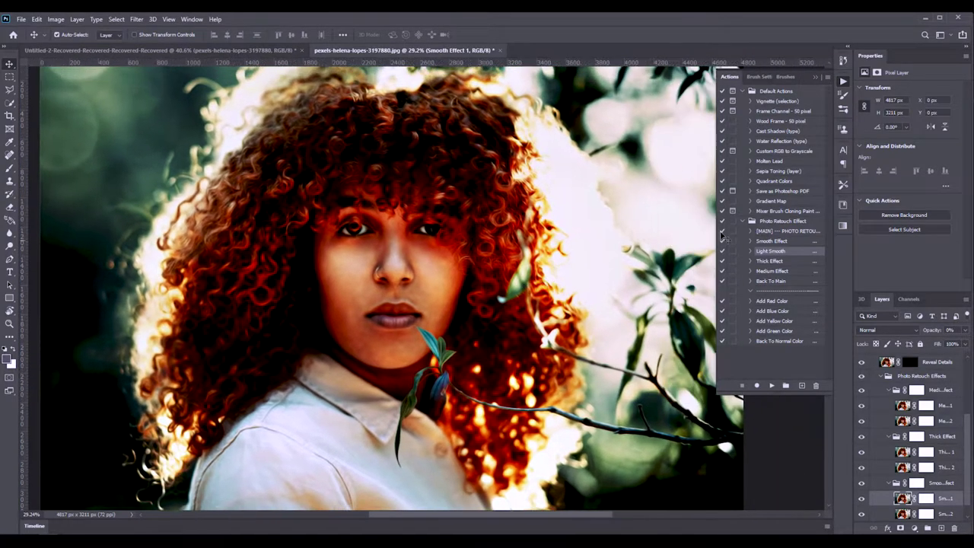
pyautogui.click(816, 79)
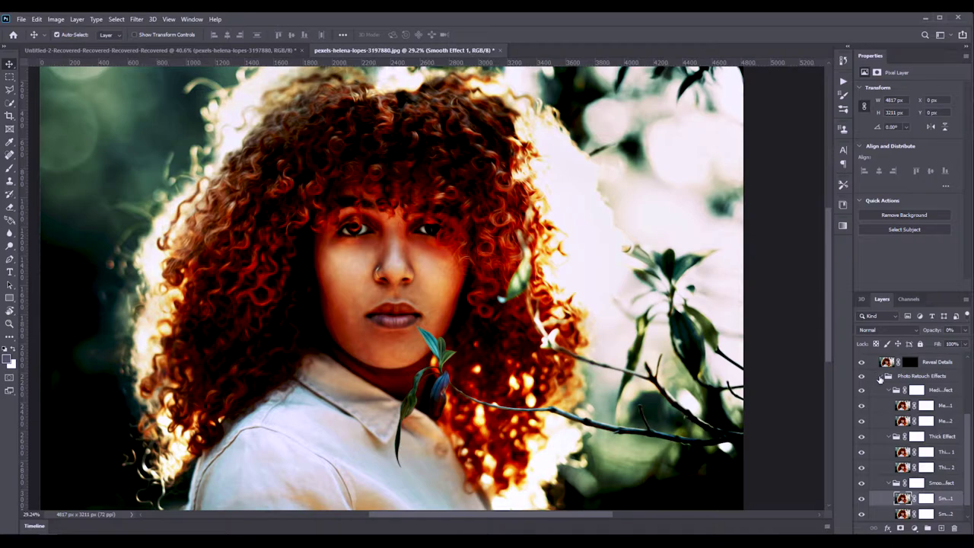
# Set the Brightness/Contrast 1 adjustment to Brightness 5 and Contrast 60
pyautogui.click(911, 365)
pyautogui.scroll(1, 907, 381)
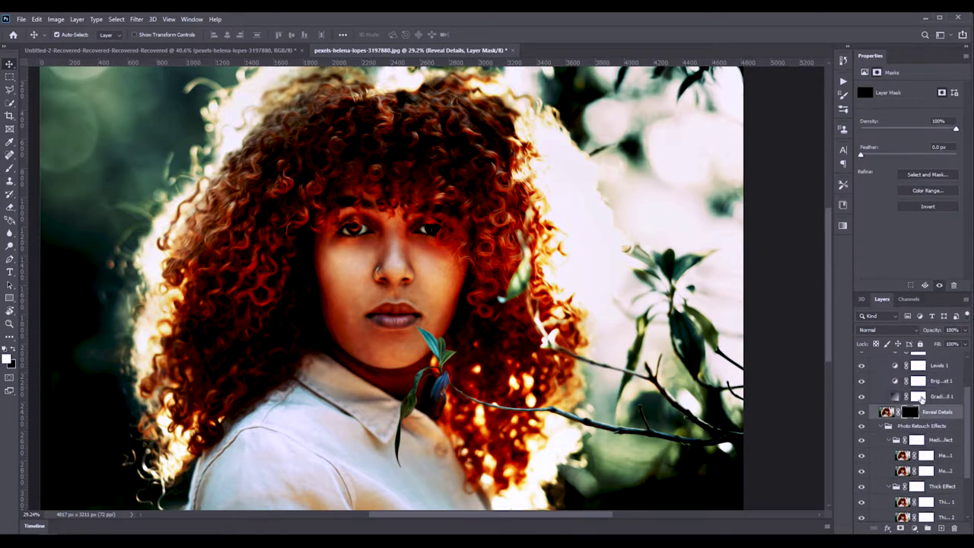
pyautogui.scroll(1, 907, 426)
pyautogui.scroll(1, 922, 410)
pyautogui.click(900, 432)
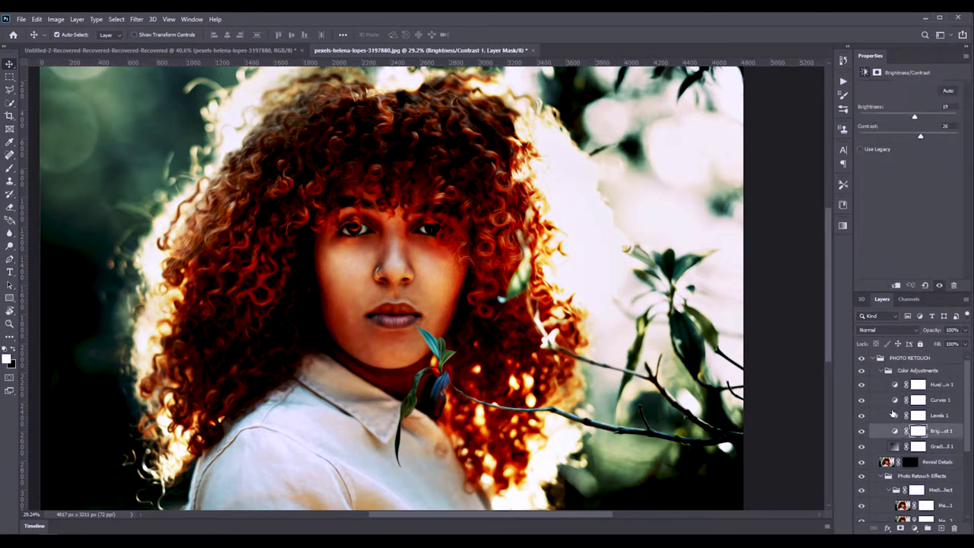
pyautogui.moveTo(915, 119)
pyautogui.mouseDown()
pyautogui.moveTo(924, 135)
pyautogui.moveTo(939, 135)
pyautogui.mouseUp()
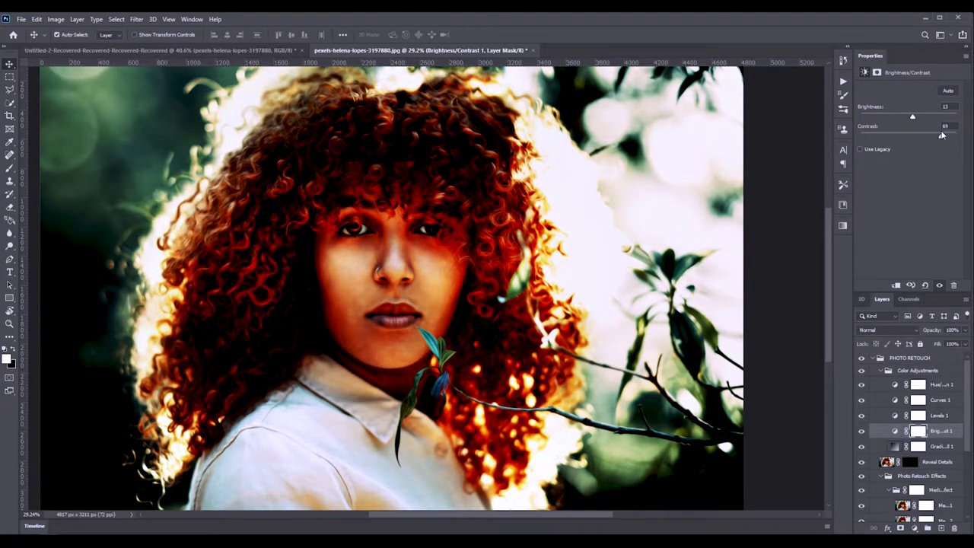
pyautogui.moveTo(917, 120); pyautogui.dragTo(911, 117)
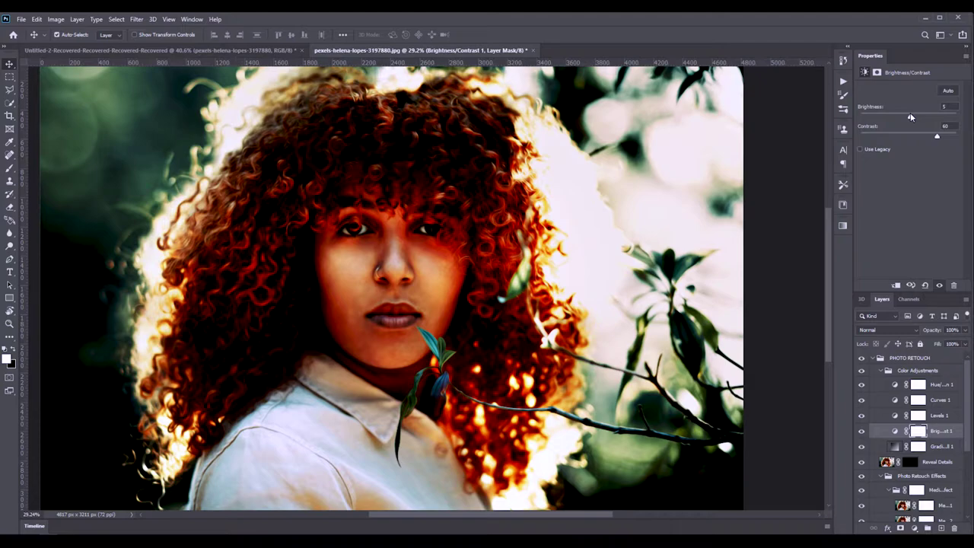
# Zoom in on the lips and flower to check the result, then collapse the PHOTO RETOUCH group
pyautogui.scroll(-2, 477, 298)
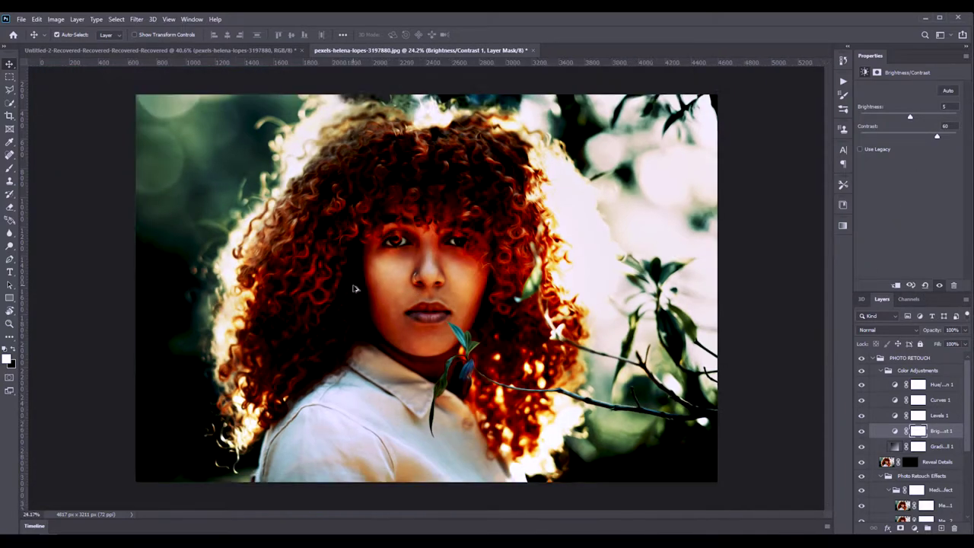
pyautogui.scroll(1, 385, 273)
pyautogui.scroll(1, 459, 261)
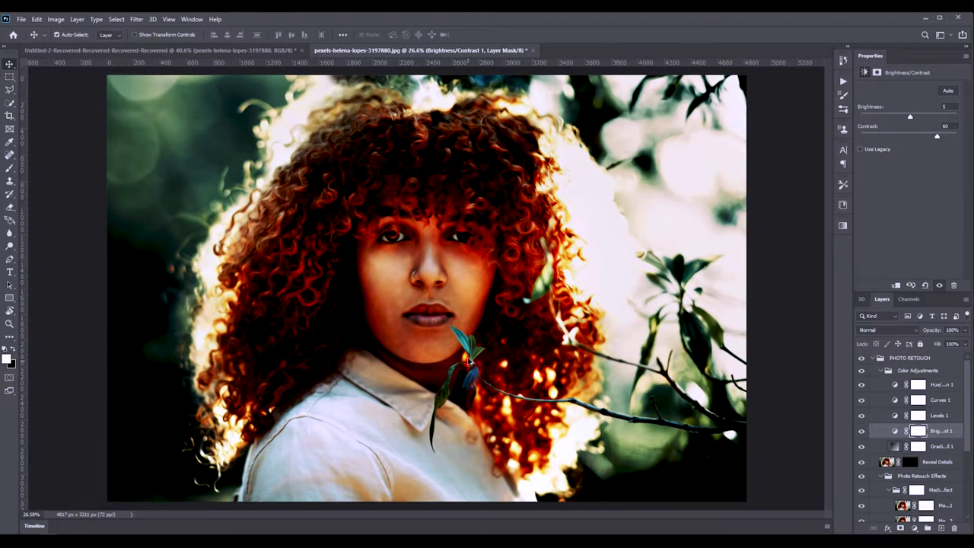
pyautogui.scroll(2, 472, 312)
pyautogui.scroll(2, 489, 372)
pyautogui.moveTo(481, 395); pyautogui.dragTo(489, 313)
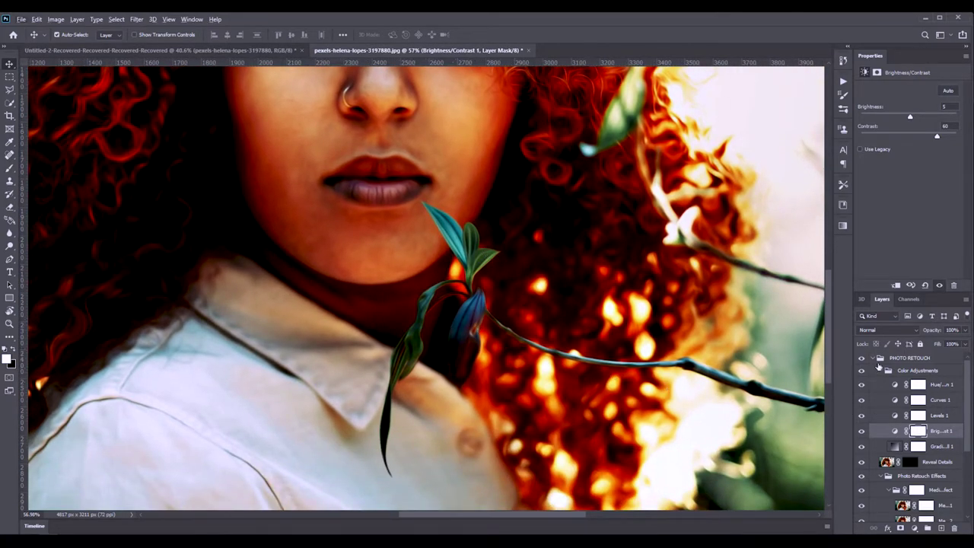
pyautogui.click(872, 358)
pyautogui.click(862, 358)
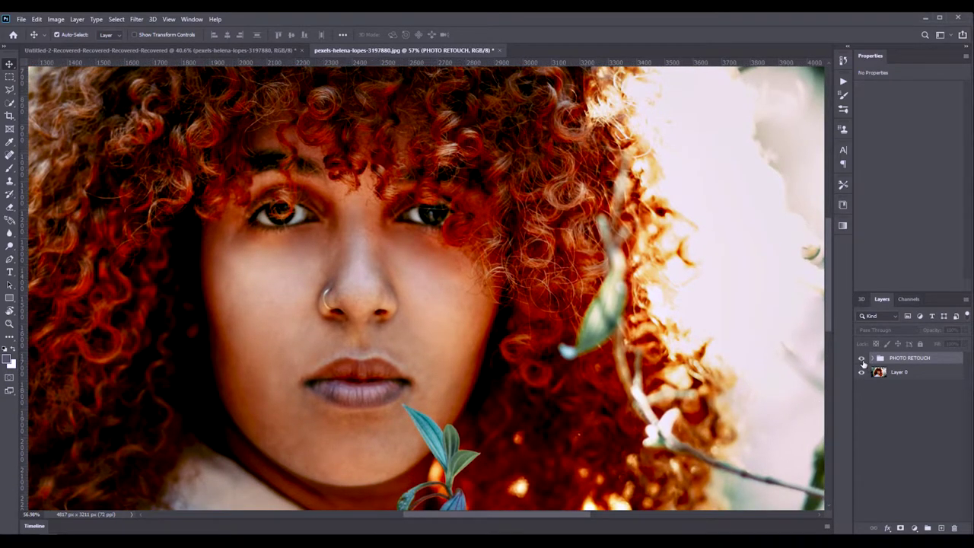
pyautogui.click(862, 358)
pyautogui.moveTo(560, 282); pyautogui.dragTo(768, 346)
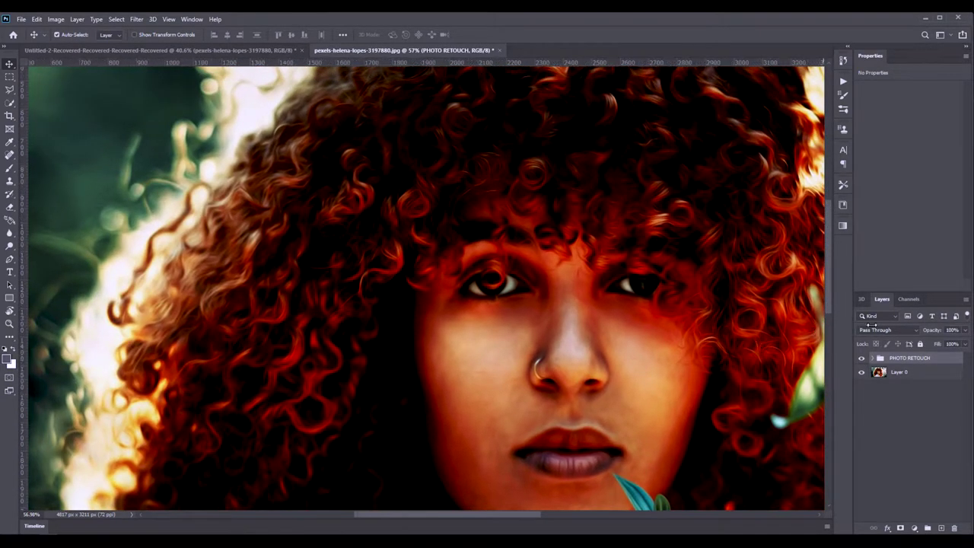
pyautogui.click(862, 358)
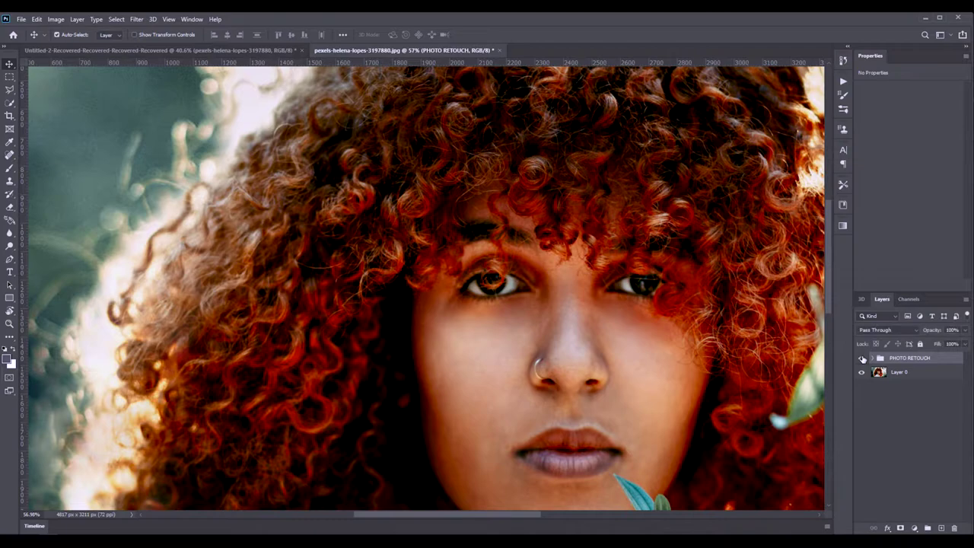
pyautogui.click(861, 359)
pyautogui.moveTo(578, 403); pyautogui.dragTo(558, 226)
pyautogui.moveTo(495, 341); pyautogui.dragTo(428, 482)
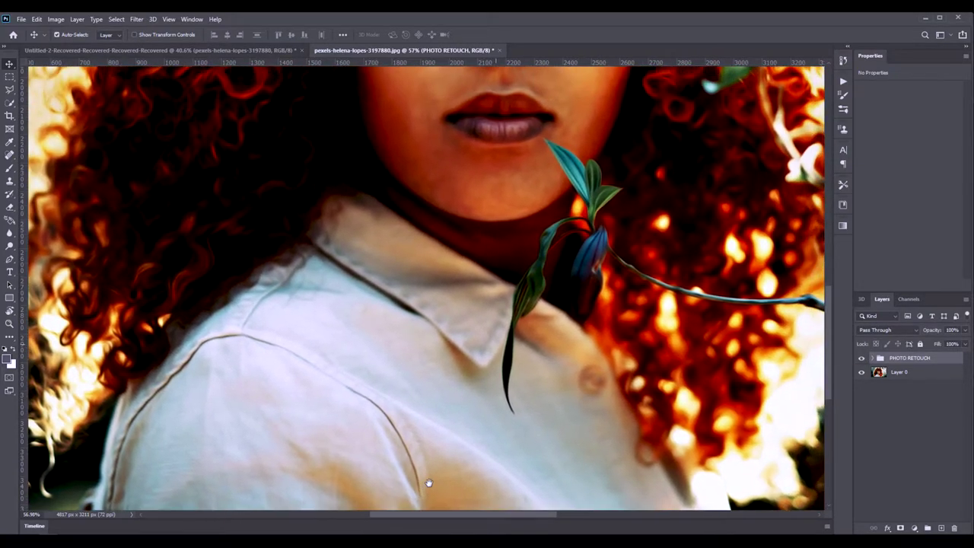
pyautogui.moveTo(628, 342); pyautogui.dragTo(556, 399)
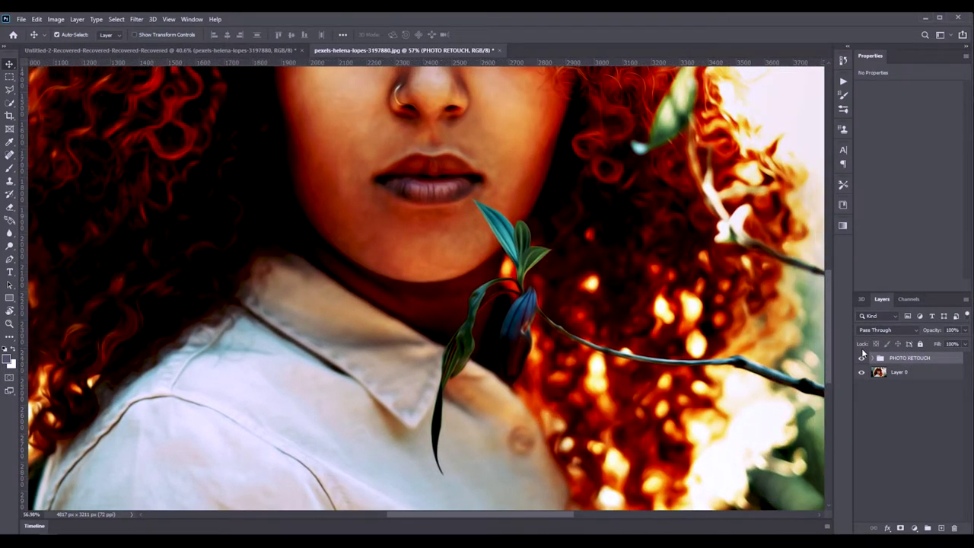
pyautogui.click(862, 358)
pyautogui.click(862, 357)
pyautogui.scroll(-2, 771, 373)
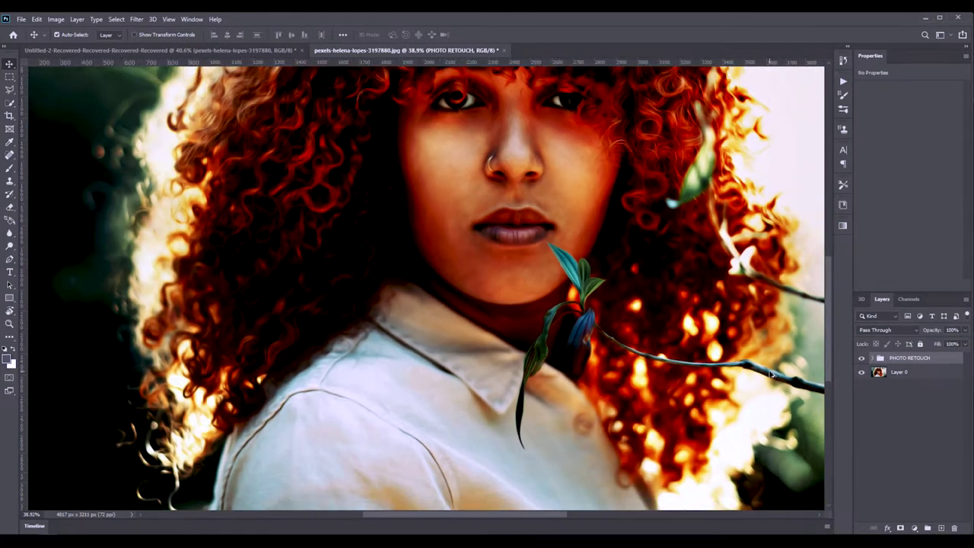
pyautogui.scroll(-2, 771, 373)
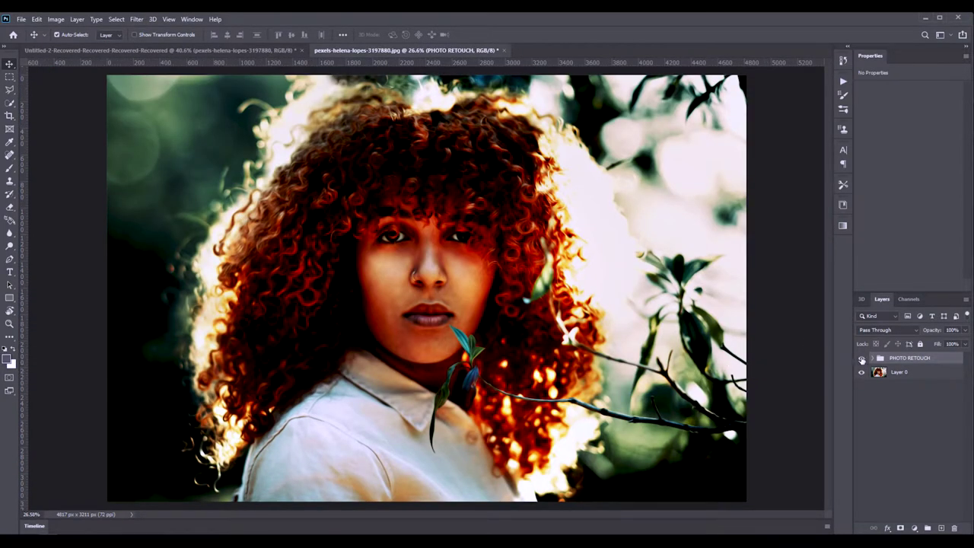
pyautogui.click(862, 358)
pyautogui.click(862, 358)
pyautogui.scroll(1, 568, 344)
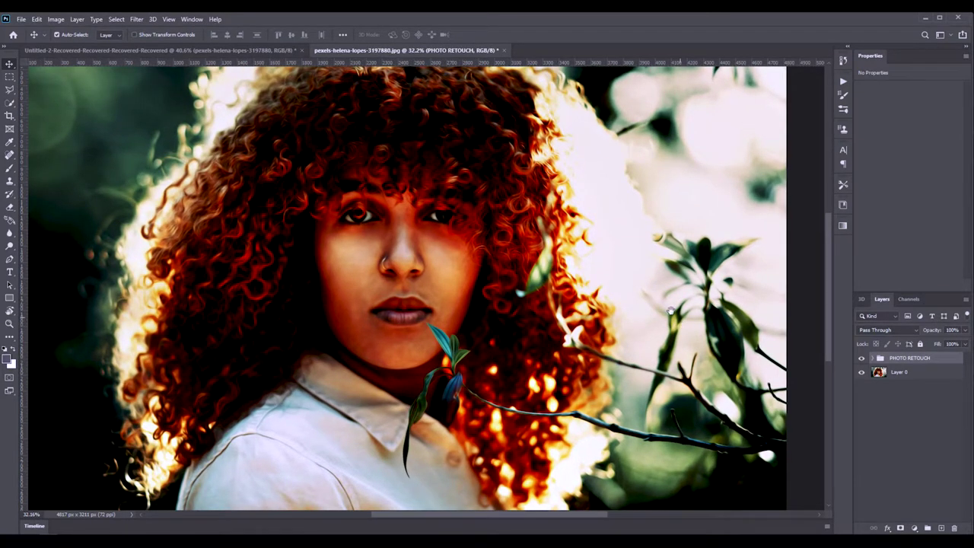
pyautogui.moveTo(670, 311); pyautogui.dragTo(750, 297)
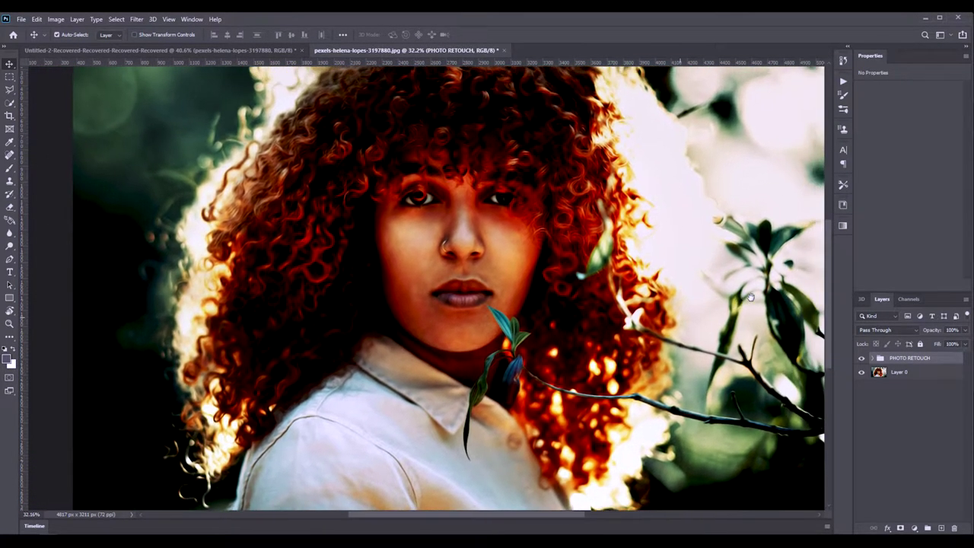
pyautogui.scroll(-1, 546, 267)
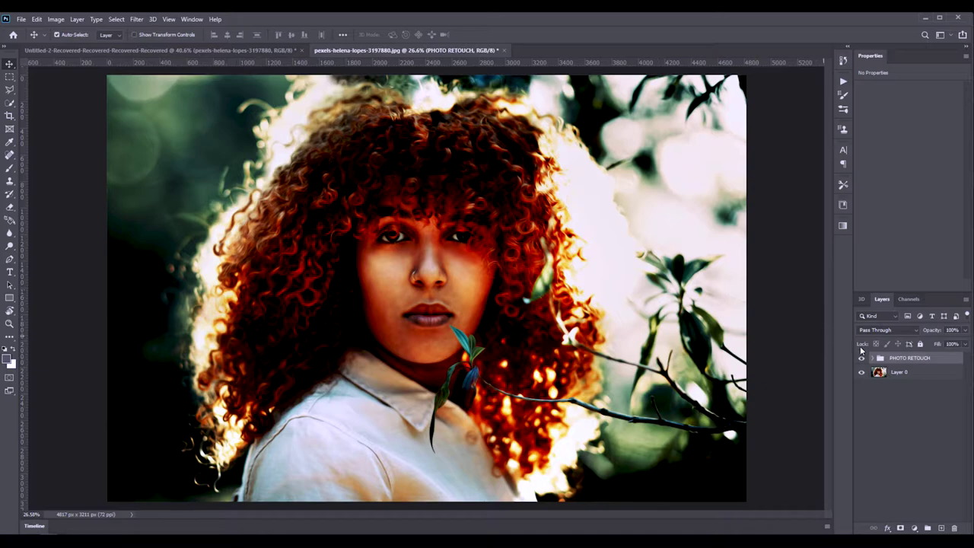
# Apply the Add Red Color tint action to the portrait
pyautogui.click(842, 81)
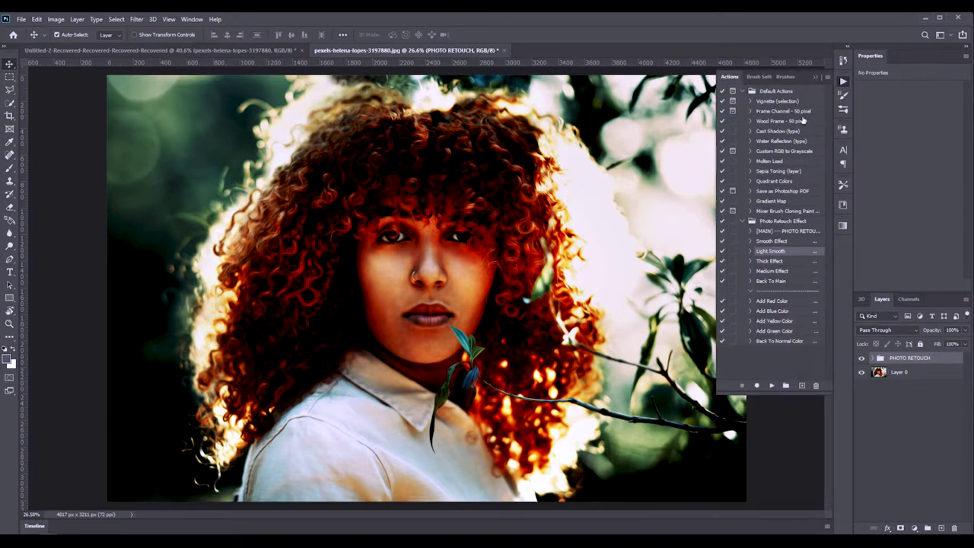
pyautogui.click(770, 262)
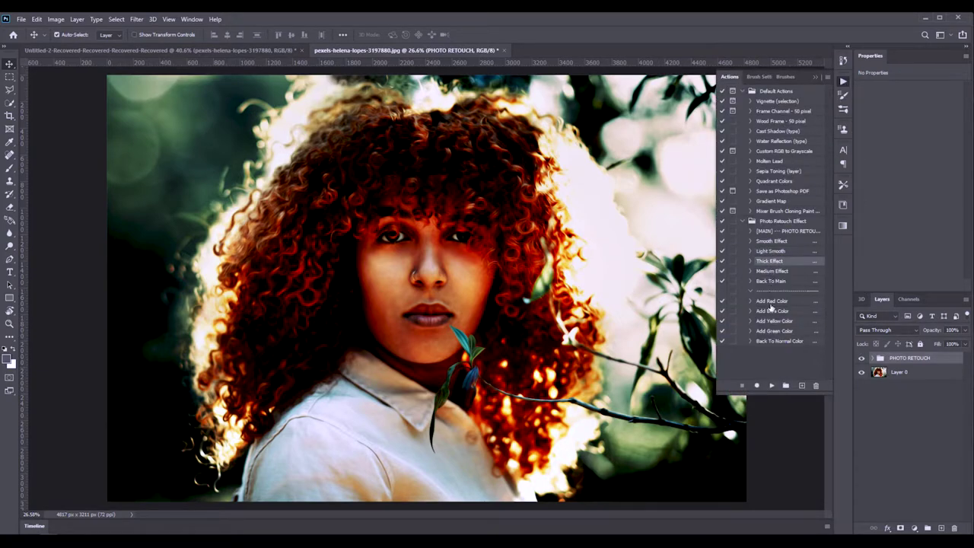
pyautogui.doubleClick(771, 302)
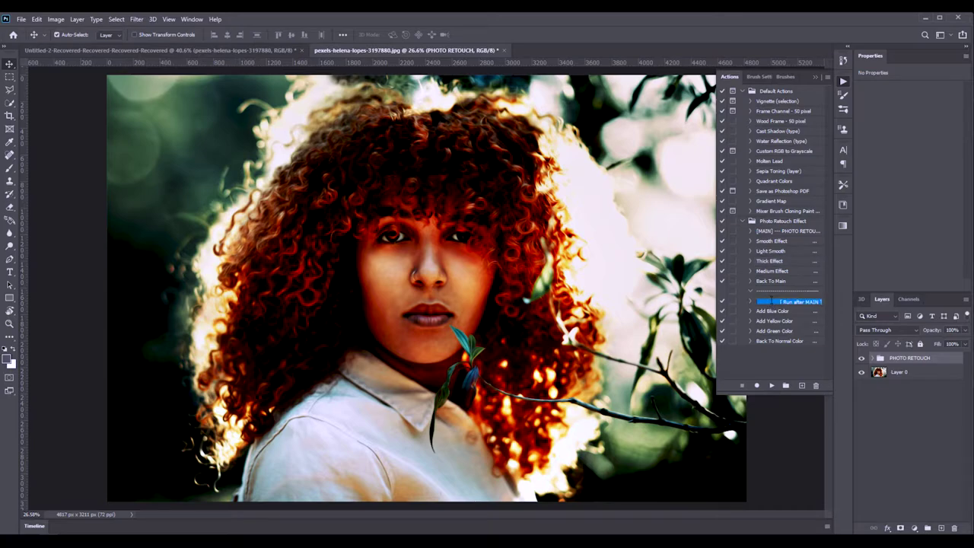
pyautogui.press('Escape')
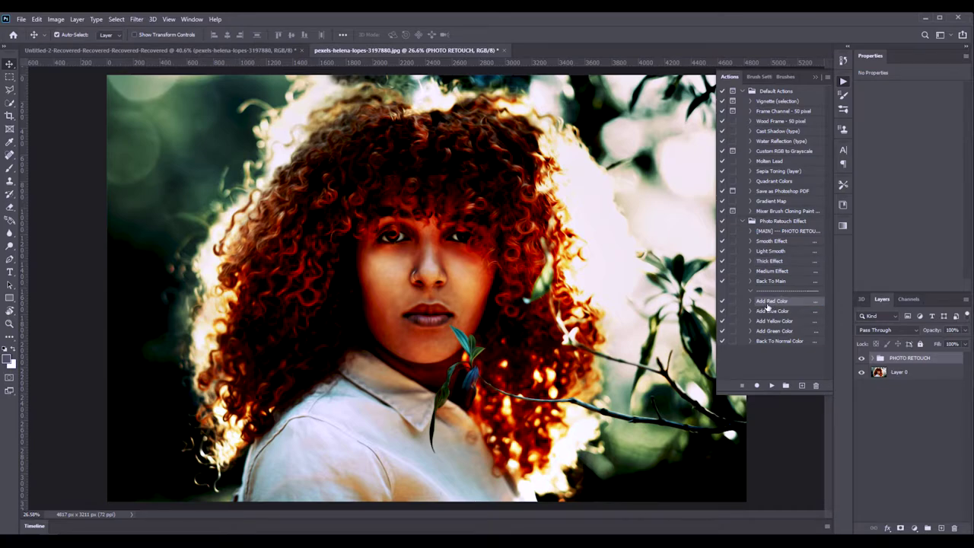
pyautogui.click(773, 385)
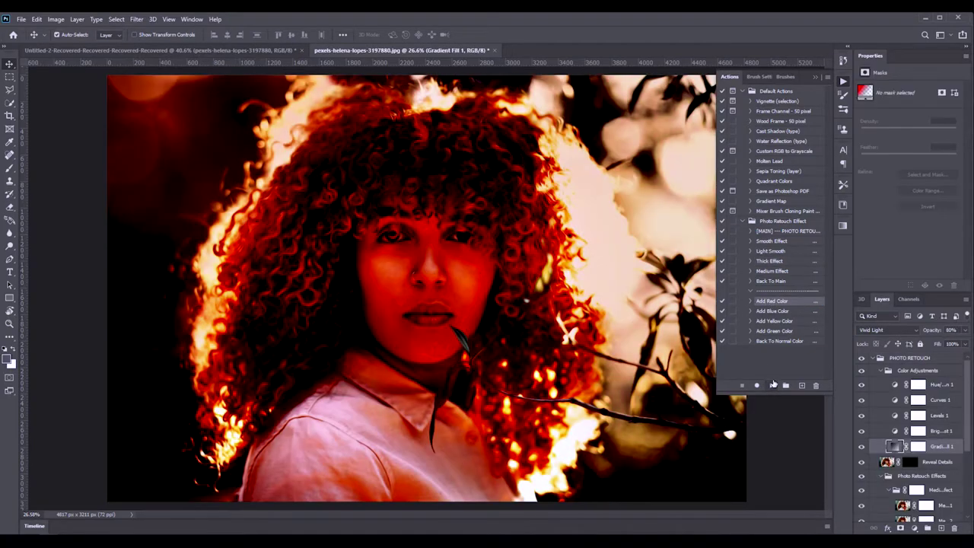
# Apply the Add Blue Color tint, then select the Add Yellow Color and Add Green Color actions
pyautogui.click(769, 311)
pyautogui.click(772, 386)
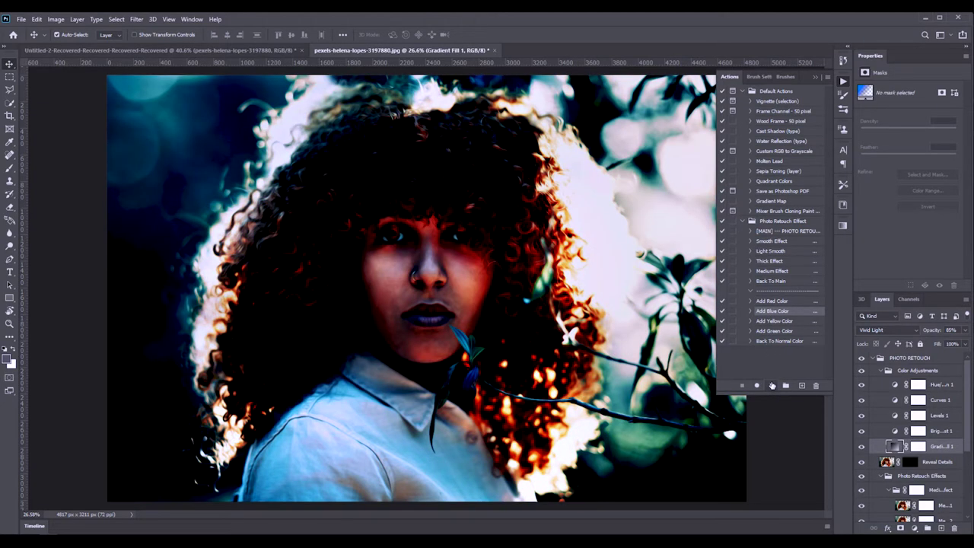
pyautogui.click(771, 322)
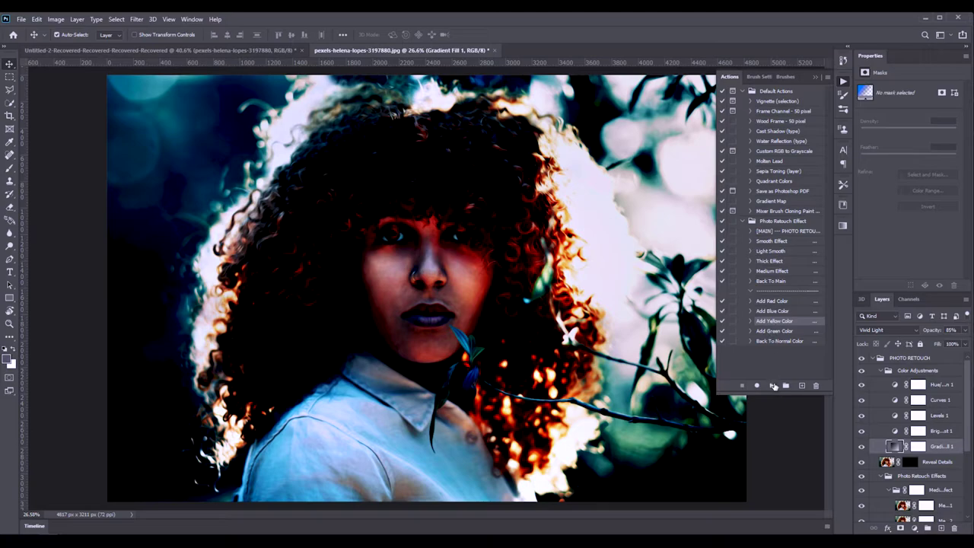
pyautogui.click(773, 331)
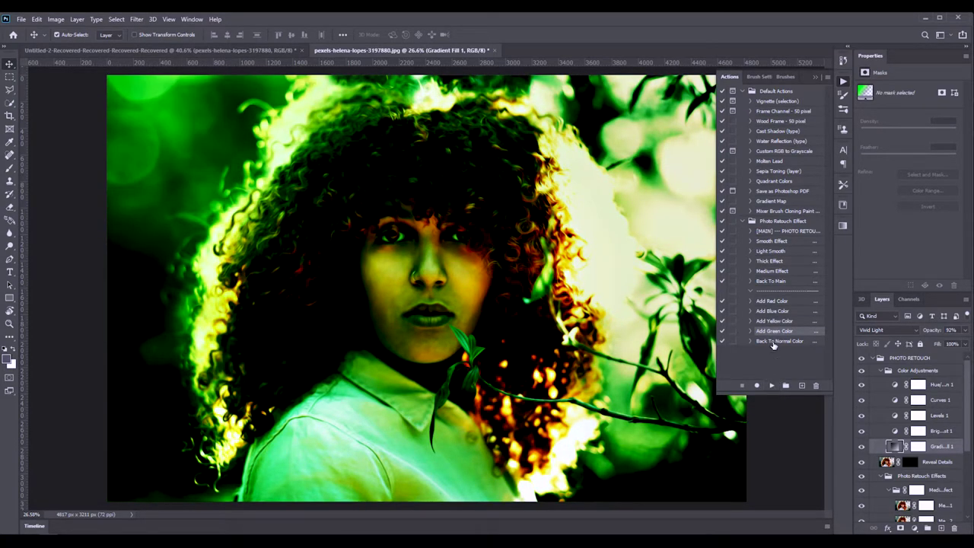
# Play Back To Normal Color to remove the tint, and put the Actions list away
pyautogui.click(773, 342)
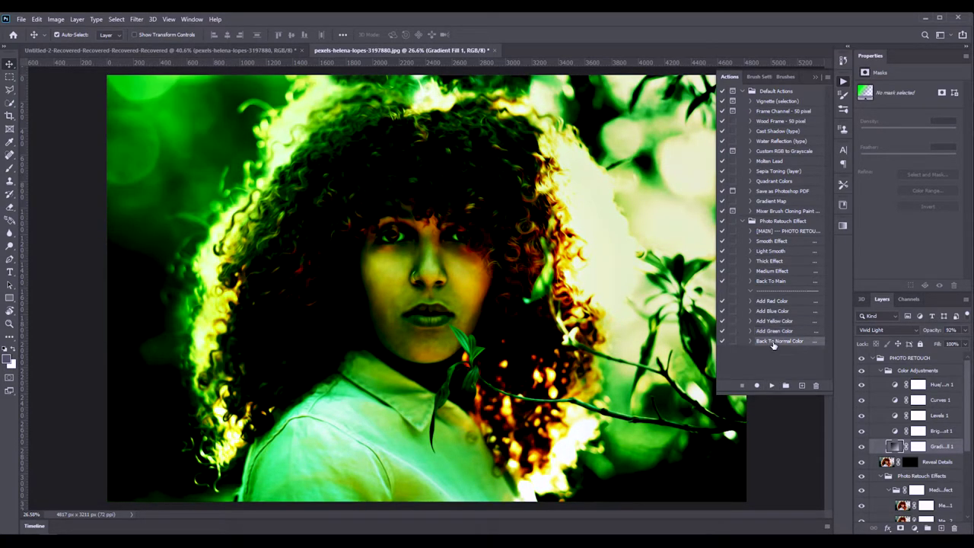
pyautogui.click(772, 385)
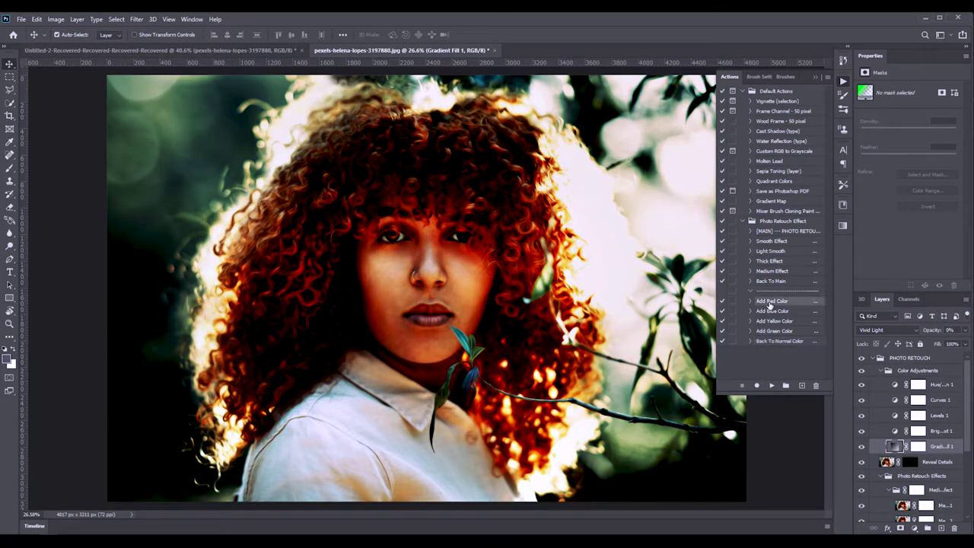
pyautogui.click(814, 76)
pyautogui.scroll(-2, 440, 262)
pyautogui.scroll(1, 440, 262)
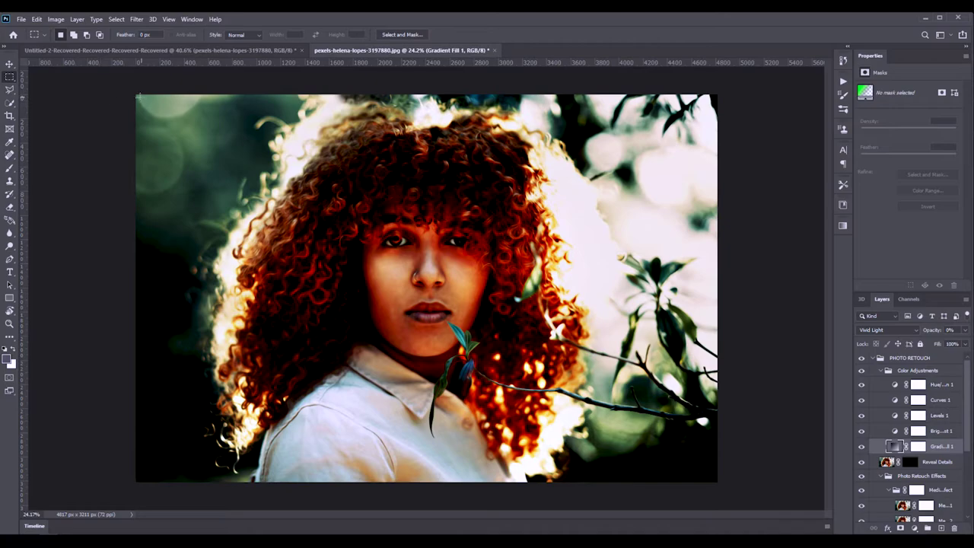
# Mask Layer 0 to a left-half selection and move the PHOTO RETOUCH group below it
pyautogui.moveTo(429, 462); pyautogui.dragTo(424, 482)
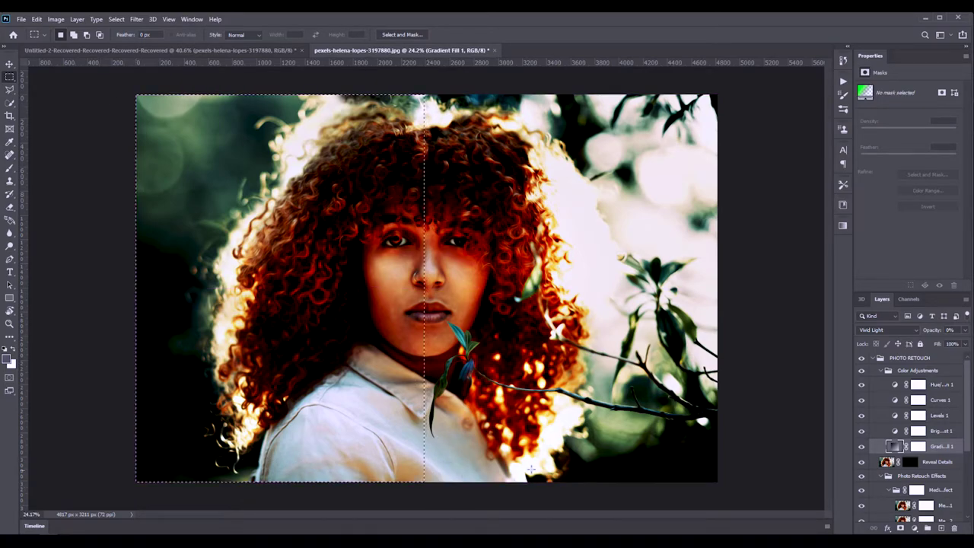
pyautogui.click(873, 360)
pyautogui.click(878, 374)
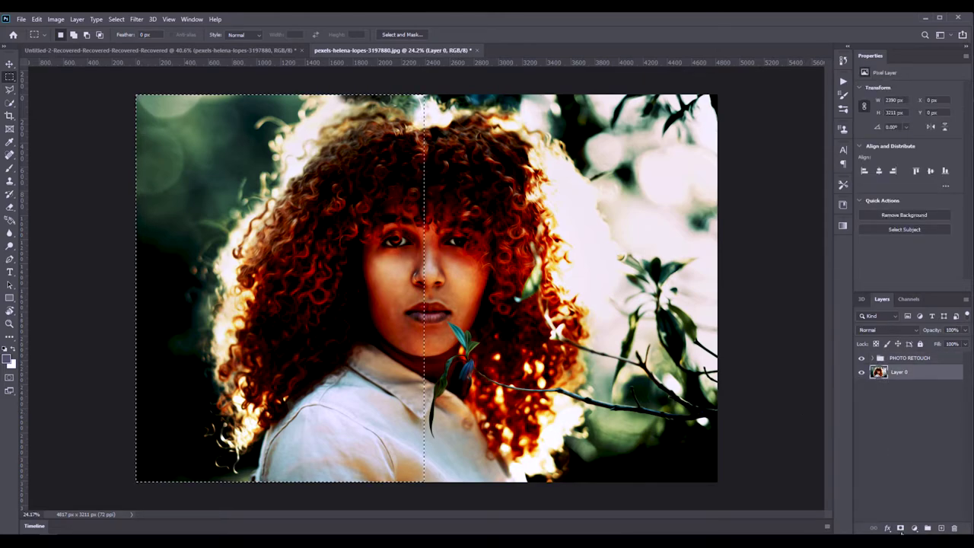
pyautogui.click(900, 527)
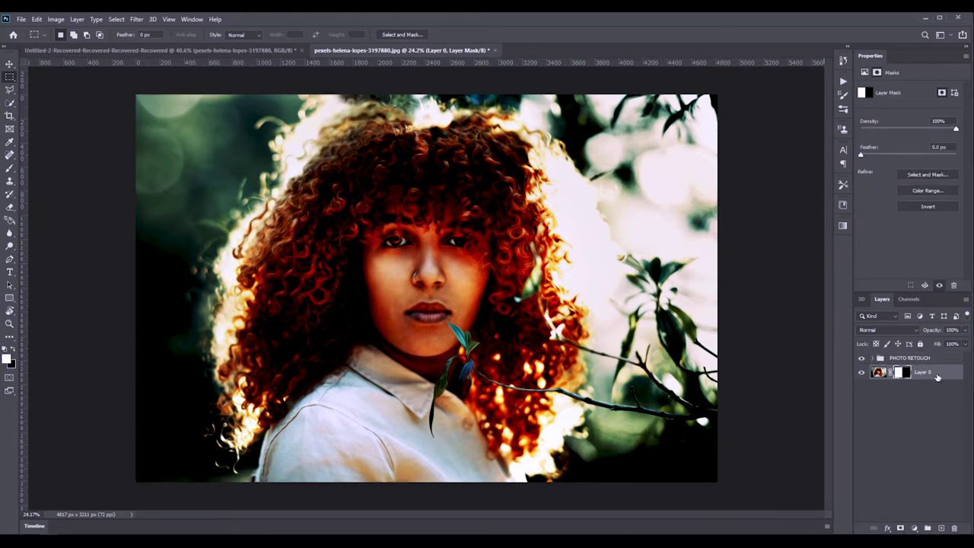
pyautogui.moveTo(936, 353); pyautogui.dragTo(862, 390)
# Zoom in and pan over the face, nose and lips to compare the before/after halves, then zoom out
pyautogui.scroll(3, 390, 305)
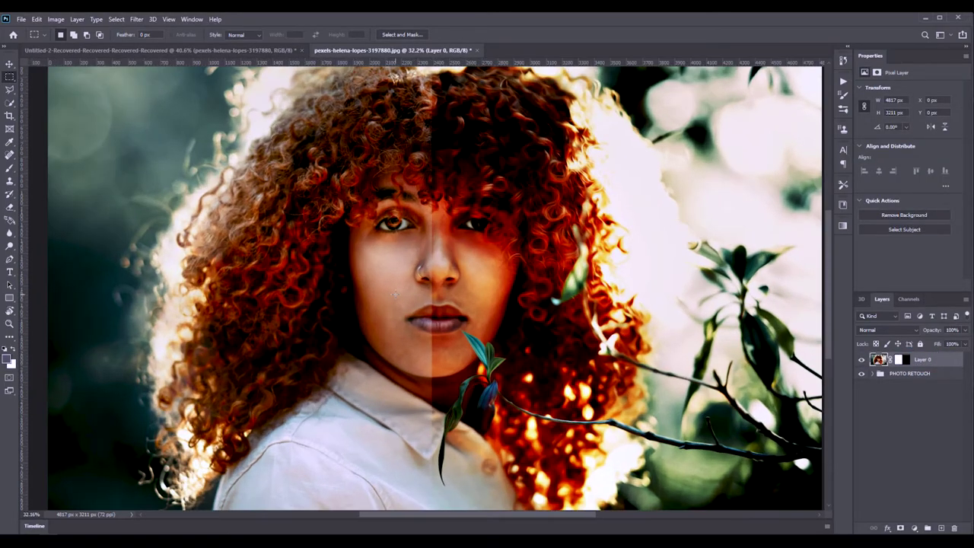
pyautogui.moveTo(505, 218)
pyautogui.mouseDown()
pyautogui.moveTo(490, 326)
pyautogui.moveTo(463, 233)
pyautogui.moveTo(489, 233)
pyautogui.moveTo(499, 391)
pyautogui.mouseUp()
pyautogui.scroll(1, 489, 326)
pyautogui.scroll(1, 479, 331)
pyautogui.scroll(1, 468, 335)
pyautogui.scroll(1, 457, 341)
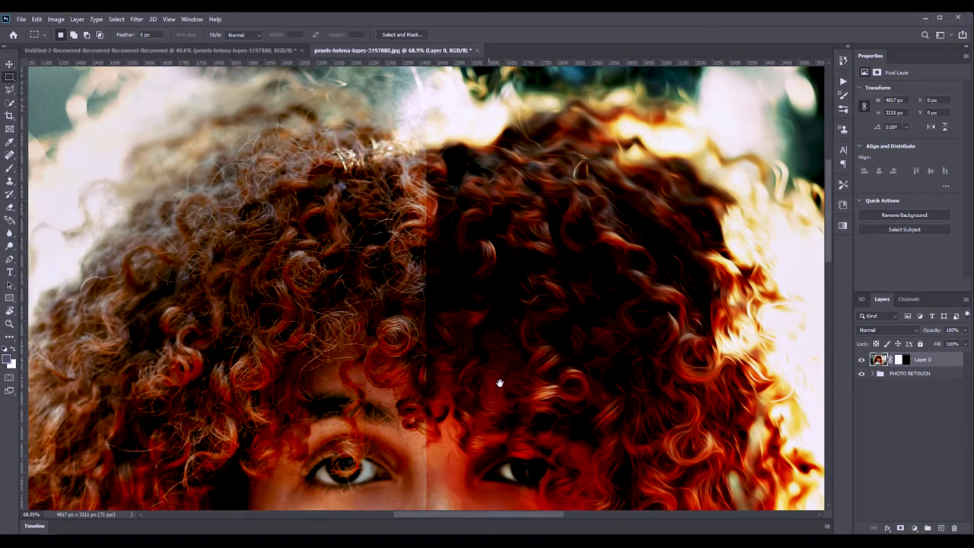
pyautogui.scroll(-4, 498, 383)
pyautogui.scroll(-1, 526, 411)
pyautogui.moveTo(537, 430)
pyautogui.mouseDown()
pyautogui.moveTo(531, 329)
pyautogui.moveTo(500, 510)
pyautogui.mouseUp()
pyautogui.scroll(-2, 531, 329)
pyautogui.scroll(-2, 531, 330)
pyautogui.scroll(-4, 525, 330)
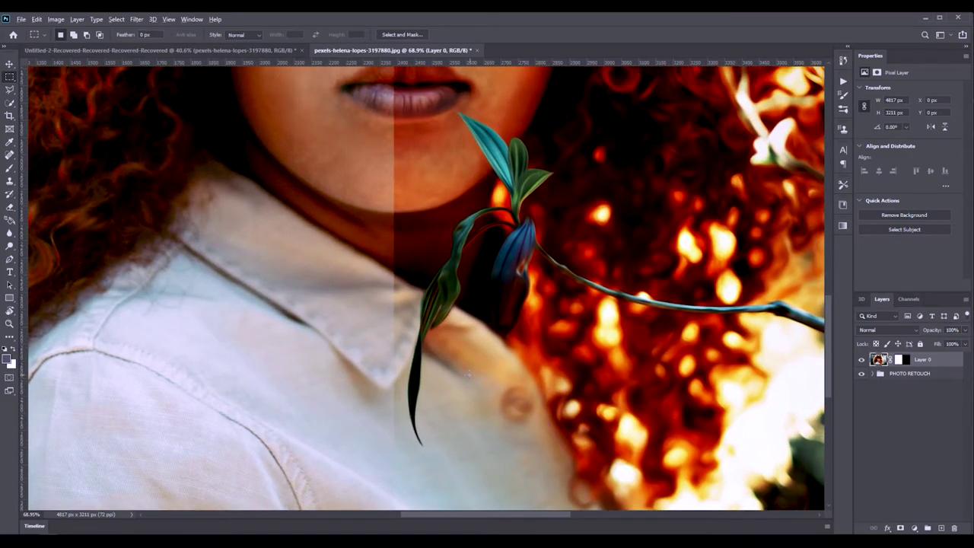
pyautogui.scroll(-2, 491, 253)
pyautogui.scroll(-1, 490, 254)
pyautogui.scroll(-2, 490, 253)
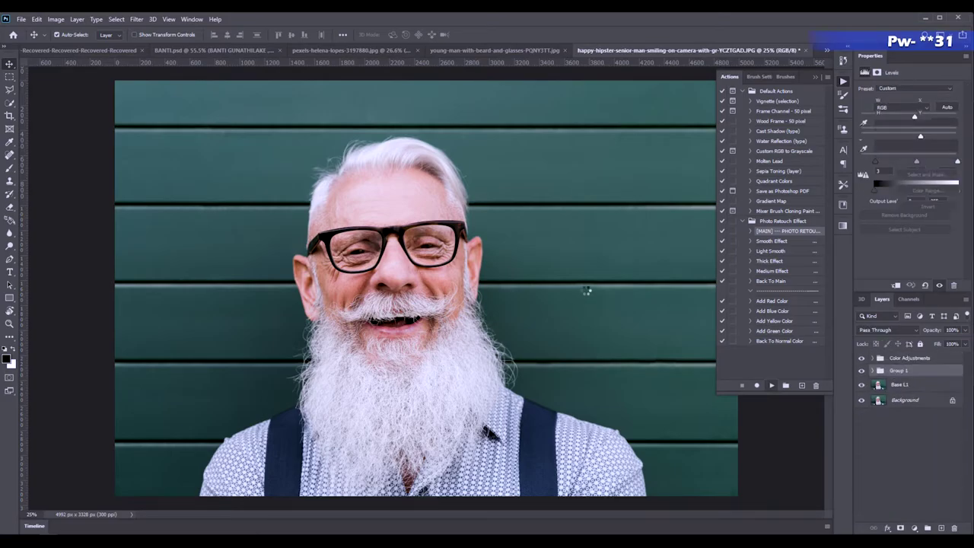
# Play the Light Smooth oil-paint action on the bearded man's portrait
pyautogui.scroll(5, 513, 278)
pyautogui.scroll(-5, 502, 270)
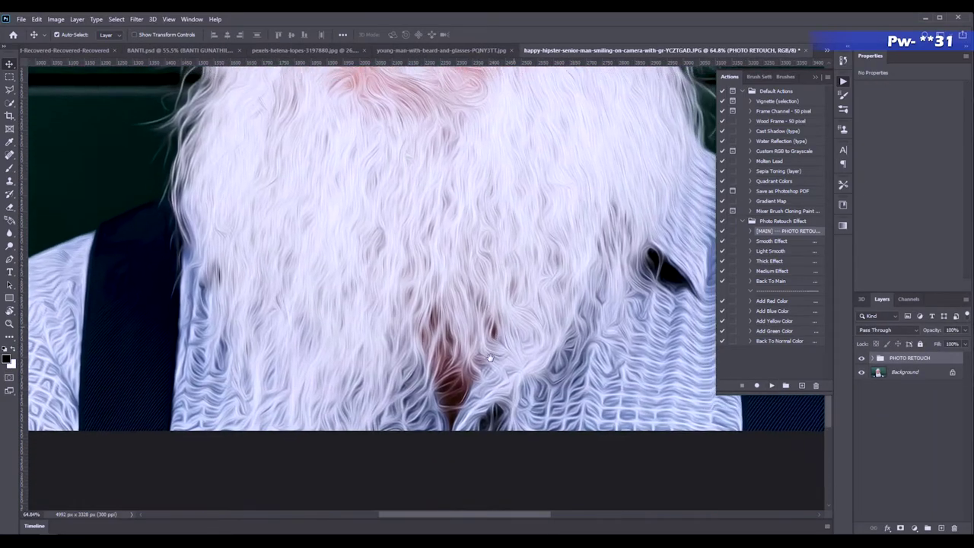
pyautogui.scroll(5, 495, 265)
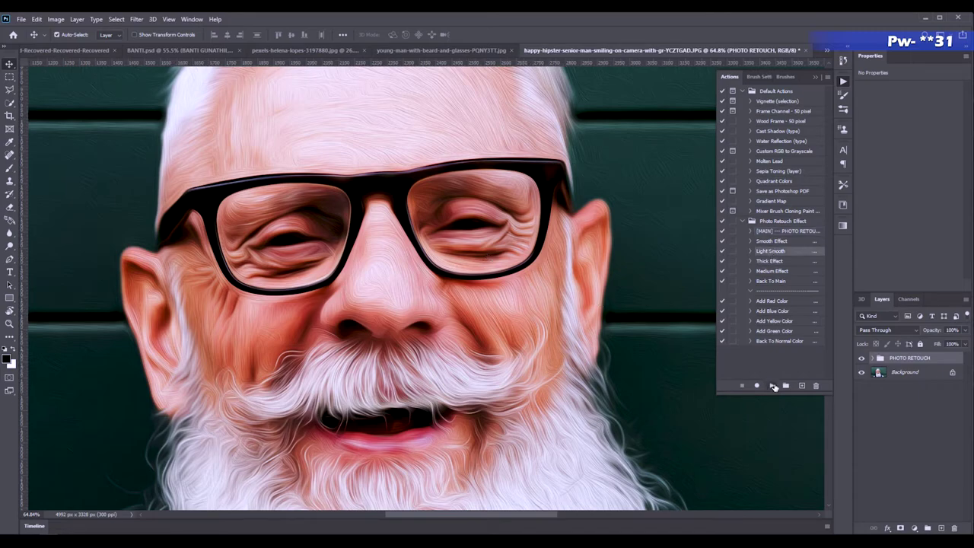
pyautogui.click(773, 386)
pyautogui.click(772, 386)
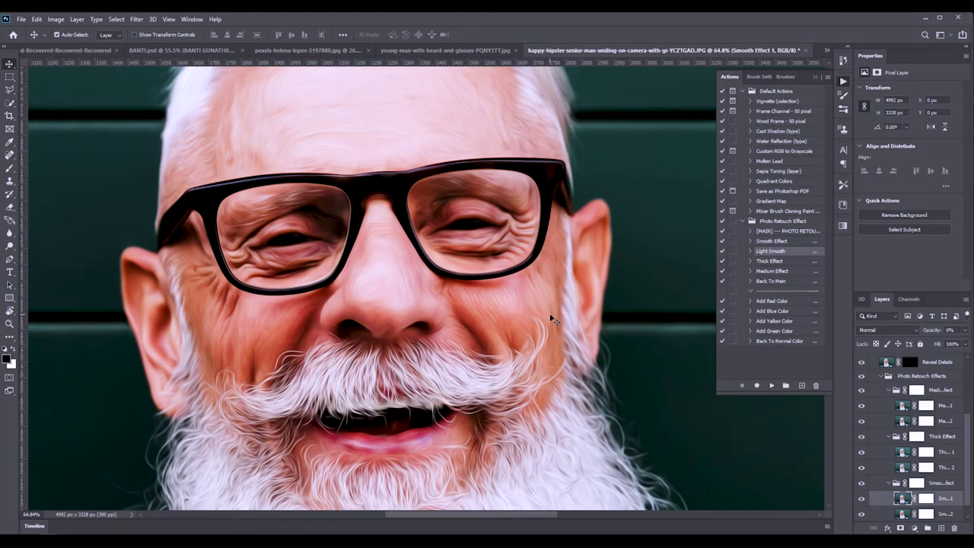
# Zoom in and out to inspect the painted bearded man's portrait
pyautogui.scroll(-1, 363, 301)
pyautogui.scroll(1, 354, 332)
pyautogui.scroll(2, 529, 193)
pyautogui.scroll(-3, 530, 193)
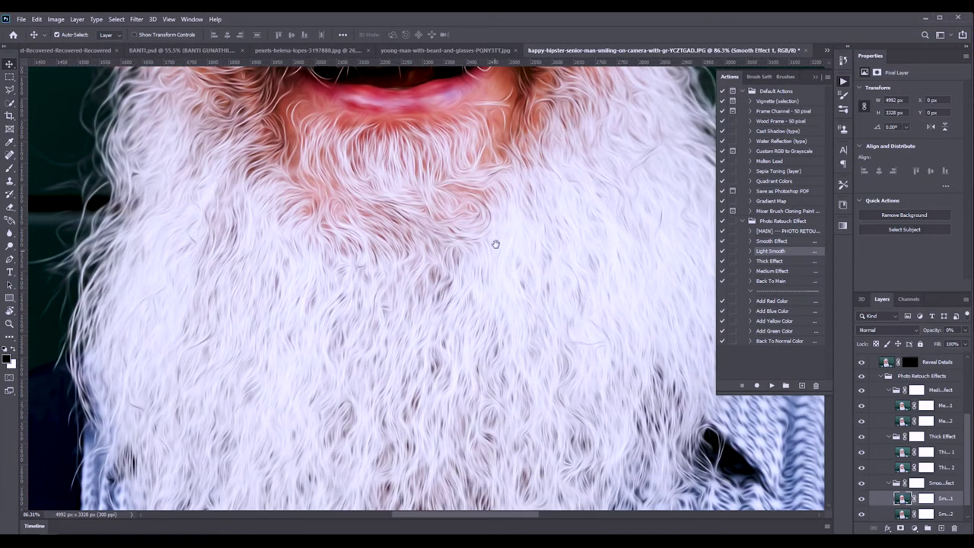
pyautogui.scroll(5, 495, 244)
pyautogui.scroll(2, 507, 256)
pyautogui.scroll(2, 522, 220)
pyautogui.scroll(-2, 507, 128)
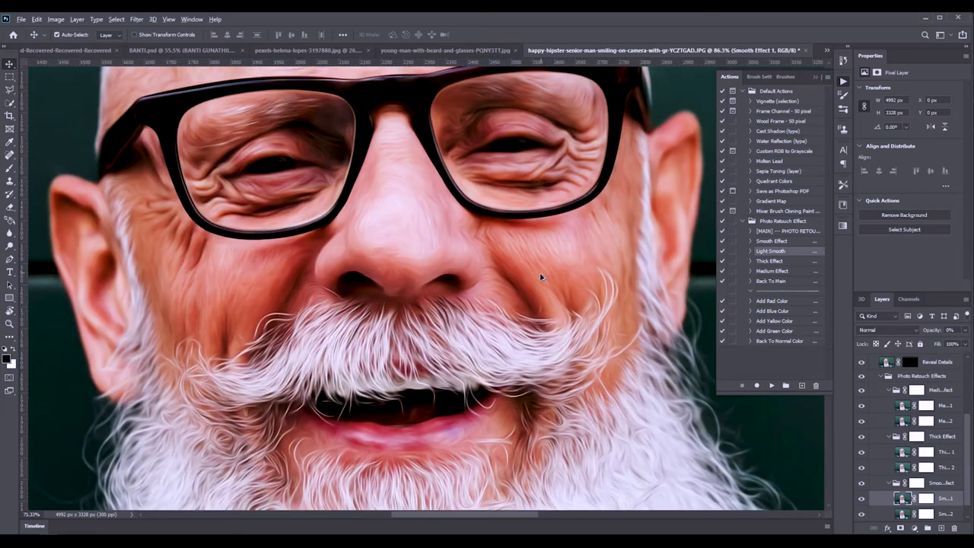
pyautogui.scroll(-2, 598, 276)
# Close the Actions list and raise the Brightness/Contrast contrast slider
pyautogui.click(815, 77)
pyautogui.scroll(-2, 616, 225)
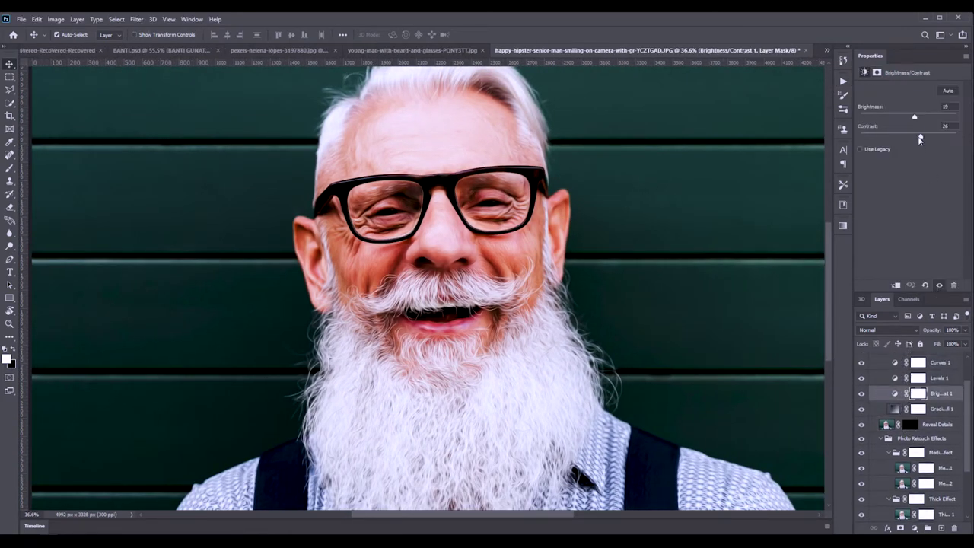
pyautogui.moveTo(919, 138)
pyautogui.mouseDown()
pyautogui.moveTo(947, 144)
pyautogui.moveTo(904, 116)
pyautogui.mouseUp()
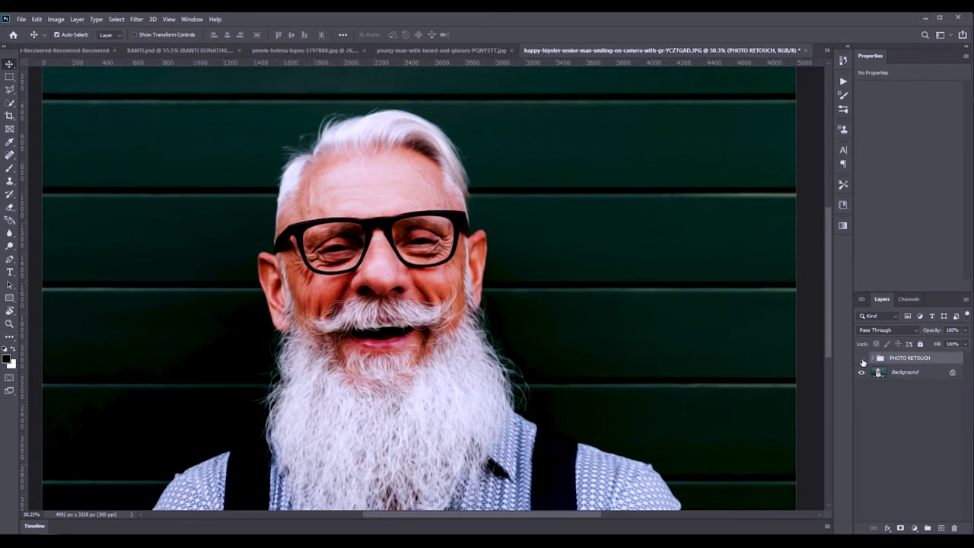
pyautogui.click(862, 359)
pyautogui.click(862, 359)
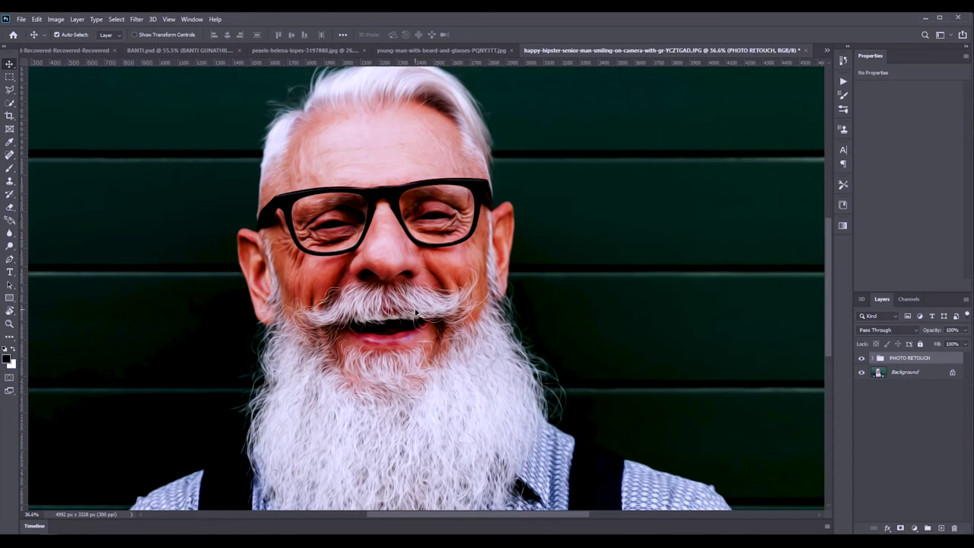
pyautogui.scroll(2, 416, 314)
pyautogui.scroll(-1, 487, 287)
pyautogui.click(862, 359)
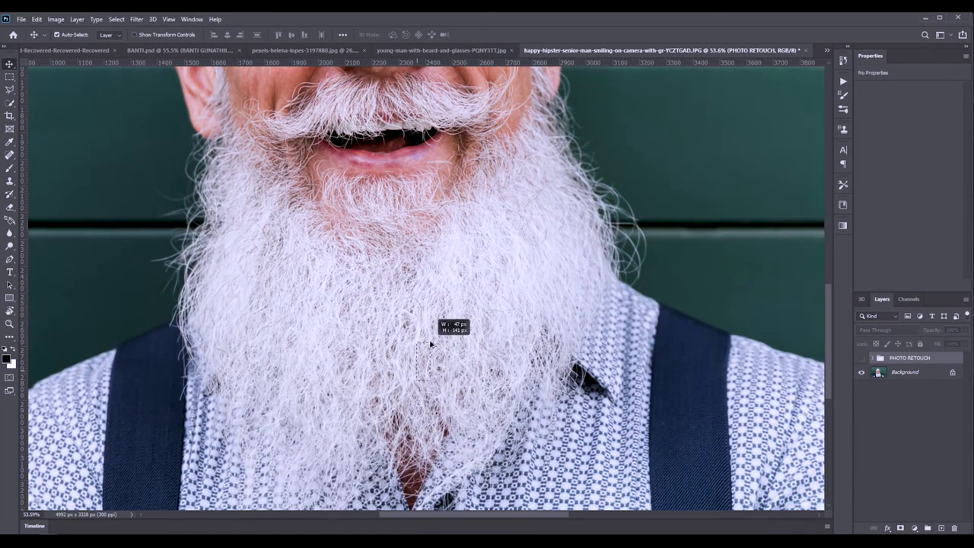
pyautogui.click(437, 325)
pyautogui.click(862, 359)
pyautogui.scroll(3, 388, 418)
pyautogui.scroll(1, 388, 419)
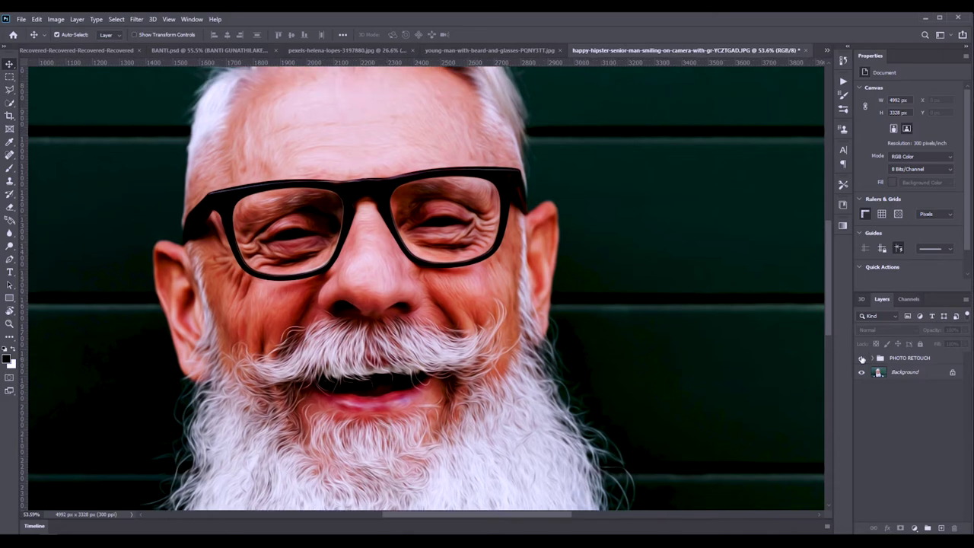
pyautogui.click(862, 359)
pyautogui.scroll(5, 574, 300)
pyautogui.click(862, 359)
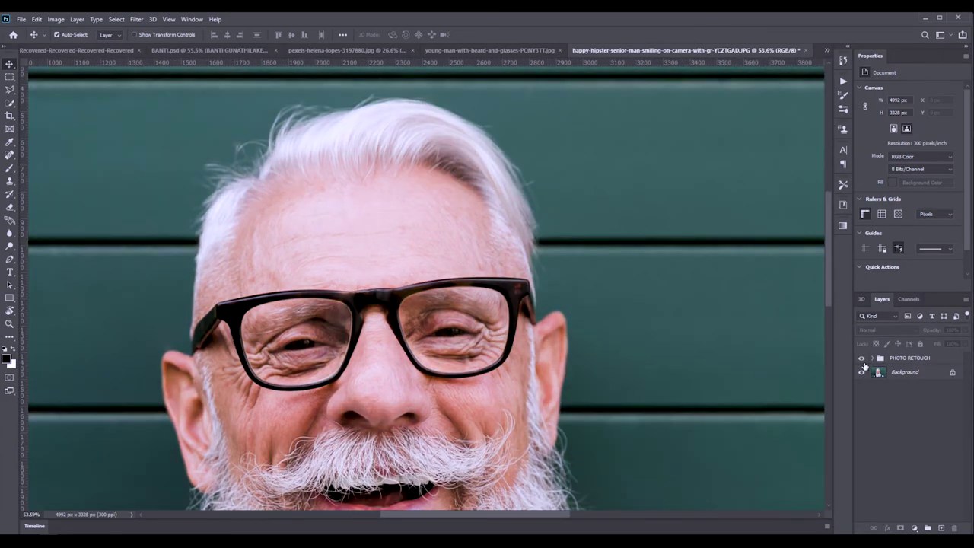
pyautogui.scroll(-2, 643, 358)
pyautogui.scroll(-3, 491, 344)
pyautogui.scroll(2, 491, 344)
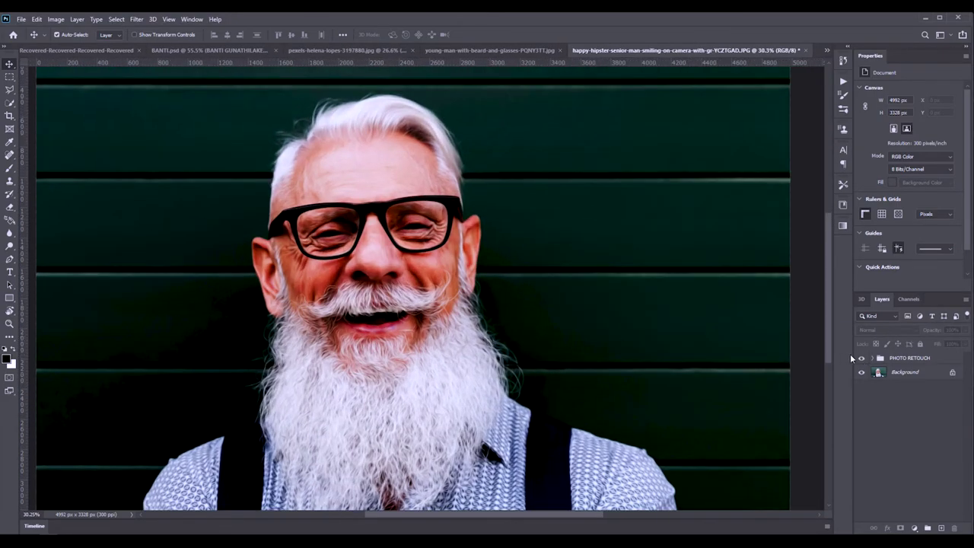
pyautogui.click(862, 359)
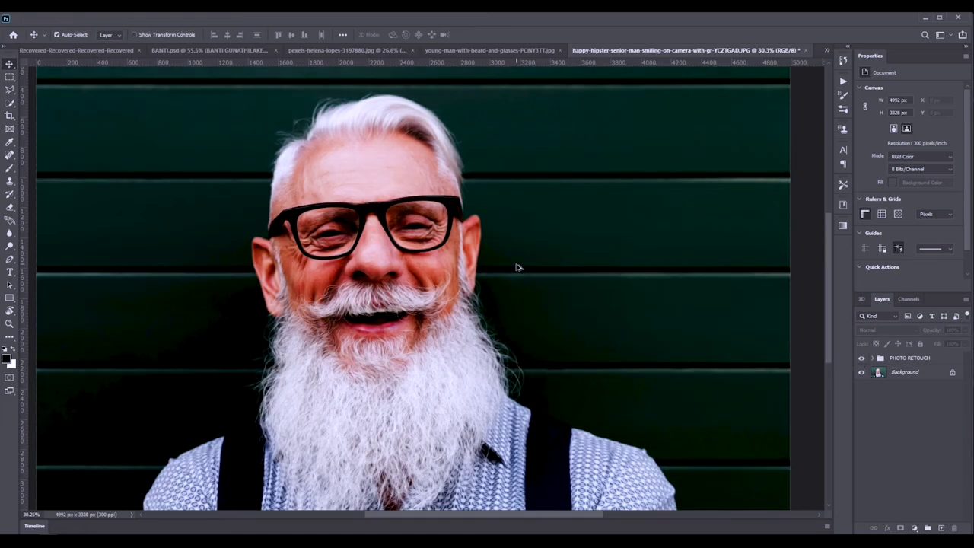